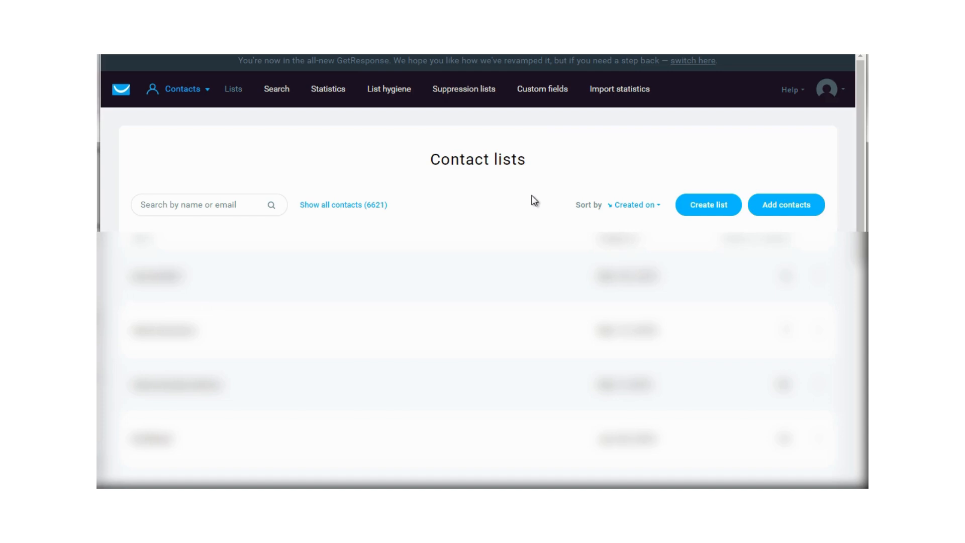
# Create a new autoresponder named "New Test List 1 (Survival Meal Kits)"
pyautogui.click(819, 276)
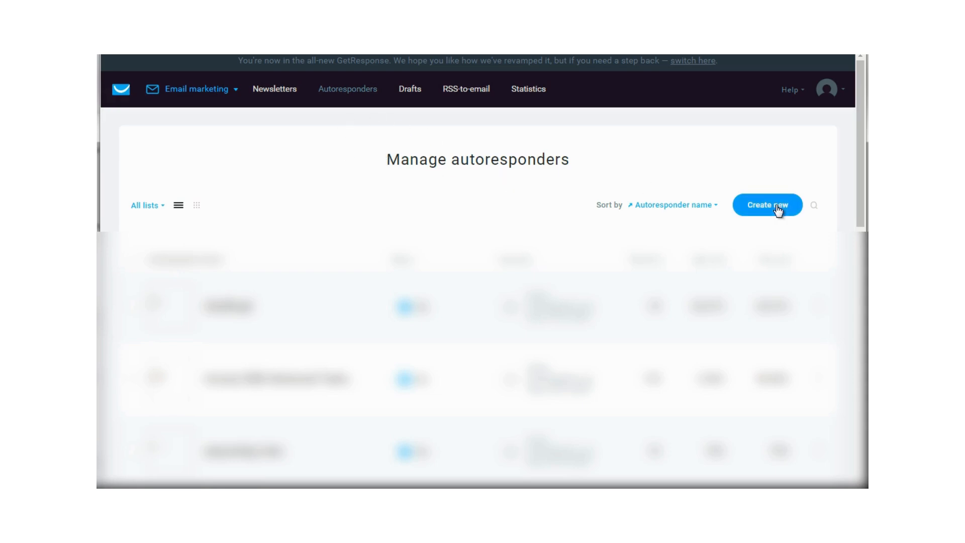
pyautogui.click(753, 210)
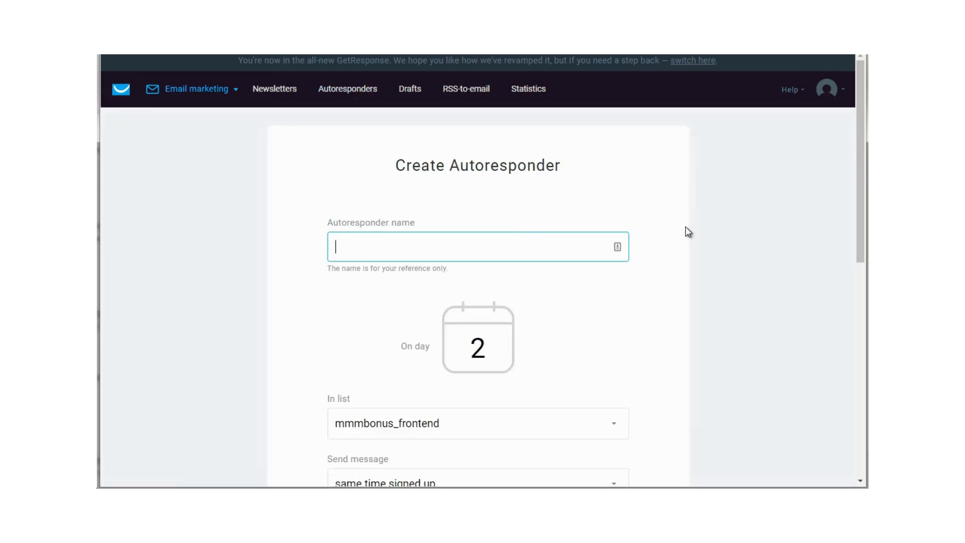
pyautogui.write('New Test')
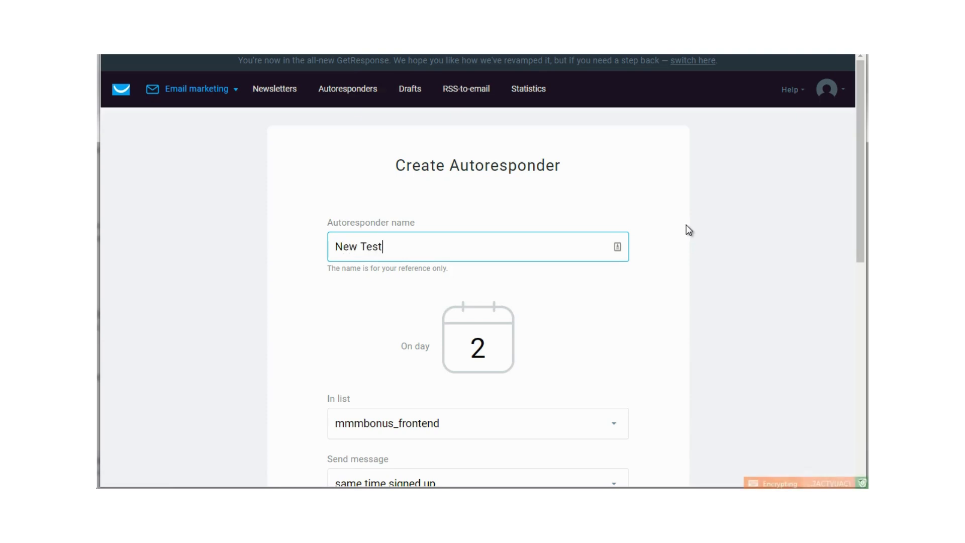
pyautogui.write(' List 1 ')
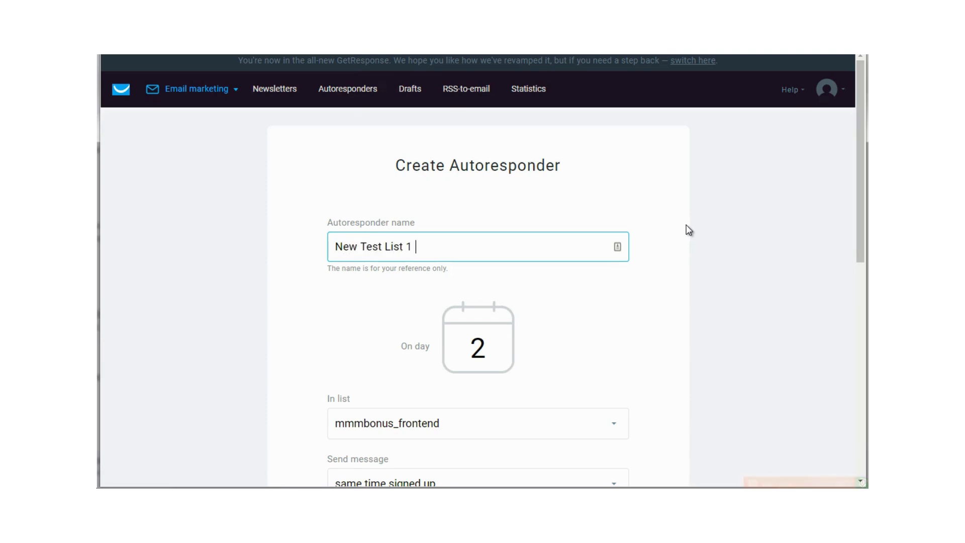
pyautogui.write('(Survival Meal Kits)')
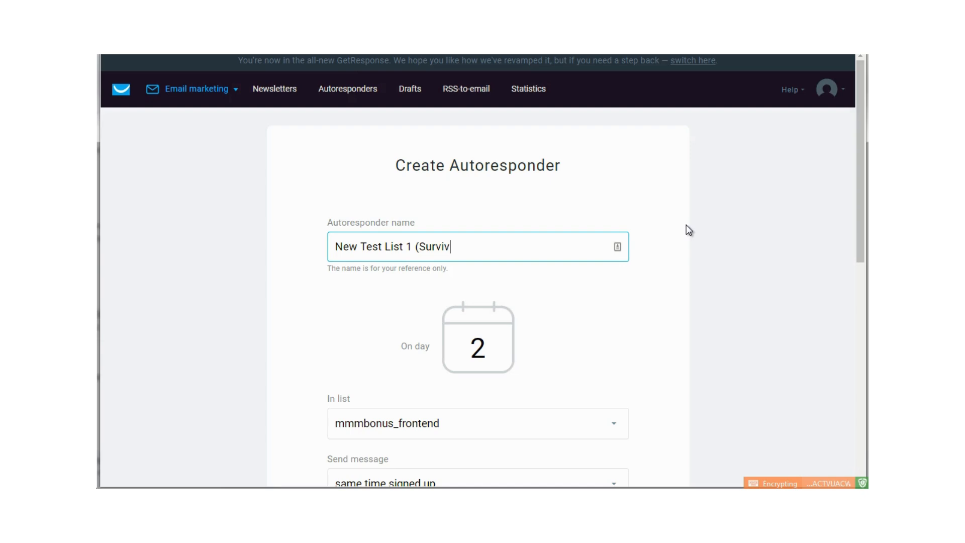
pyautogui.hotkey('ctrl', 'a')
pyautogui.click(686, 224)
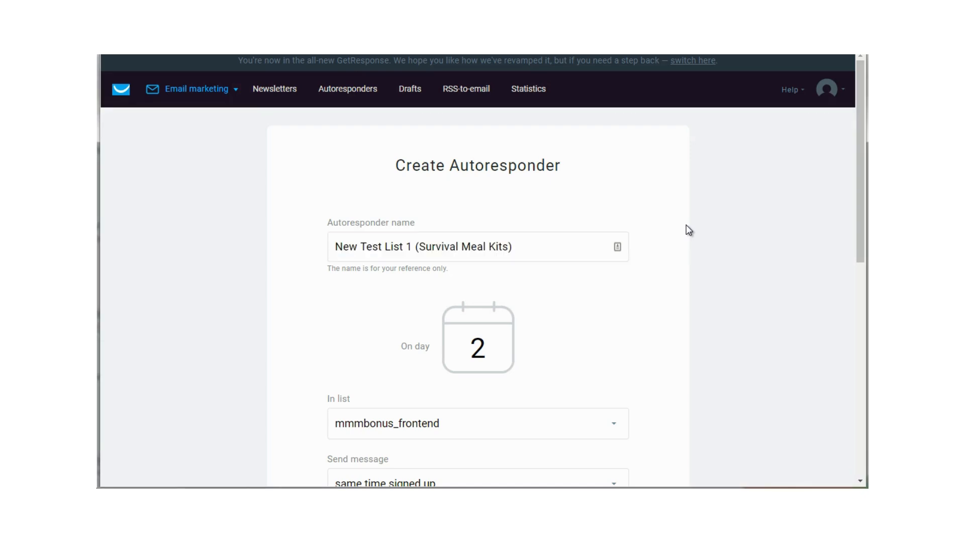
# Assign the autoresponder to the newtestlist1 list and set its sending day to 0
pyautogui.scroll(-2, 687, 227)
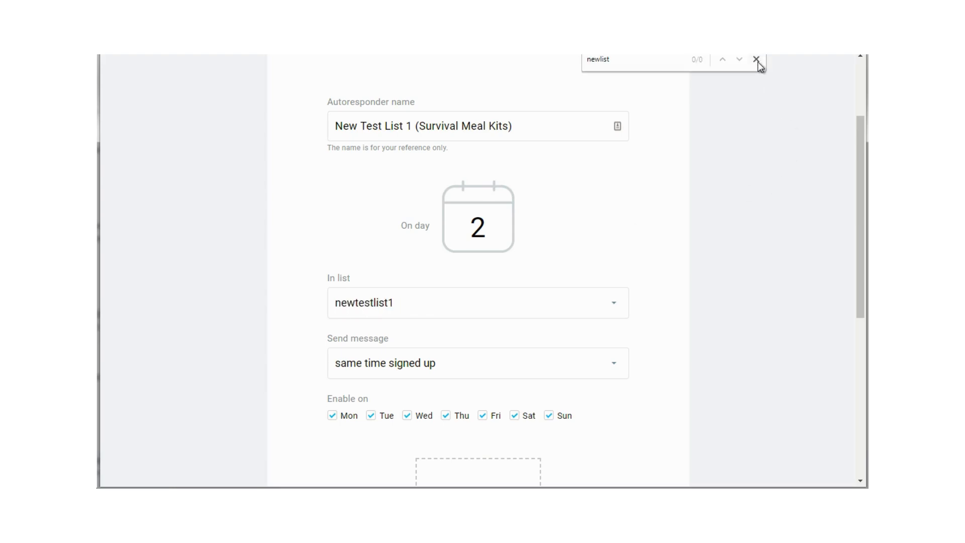
pyautogui.click(757, 59)
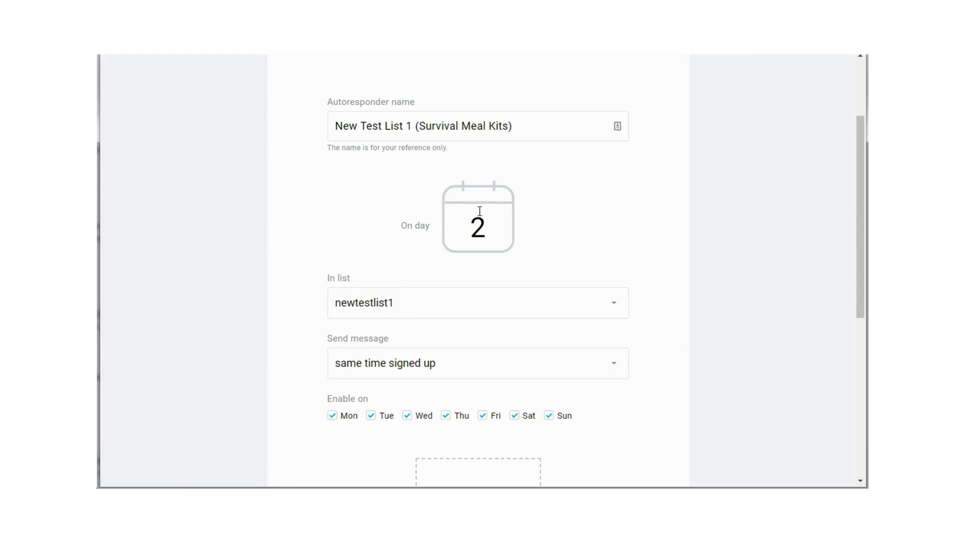
pyautogui.moveTo(492, 226); pyautogui.dragTo(466, 227)
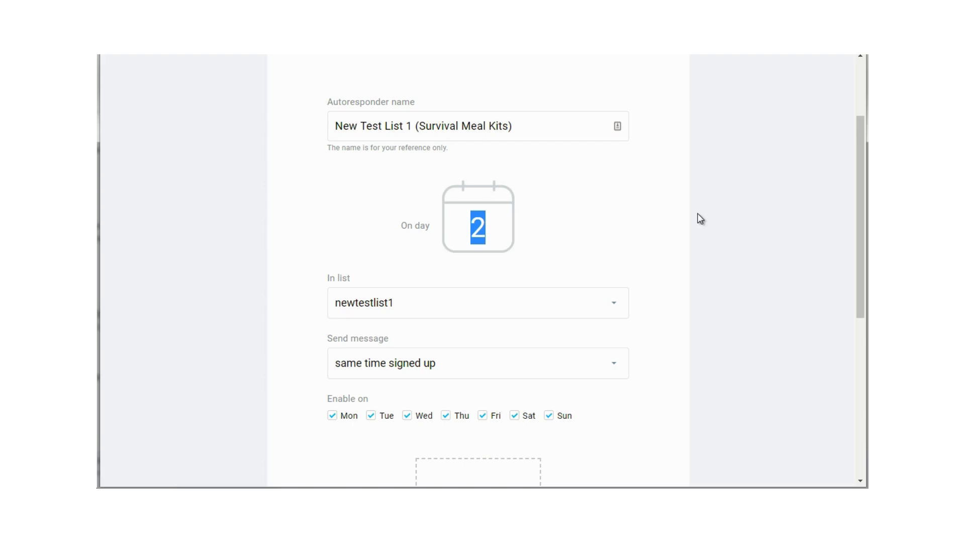
pyautogui.write('0')
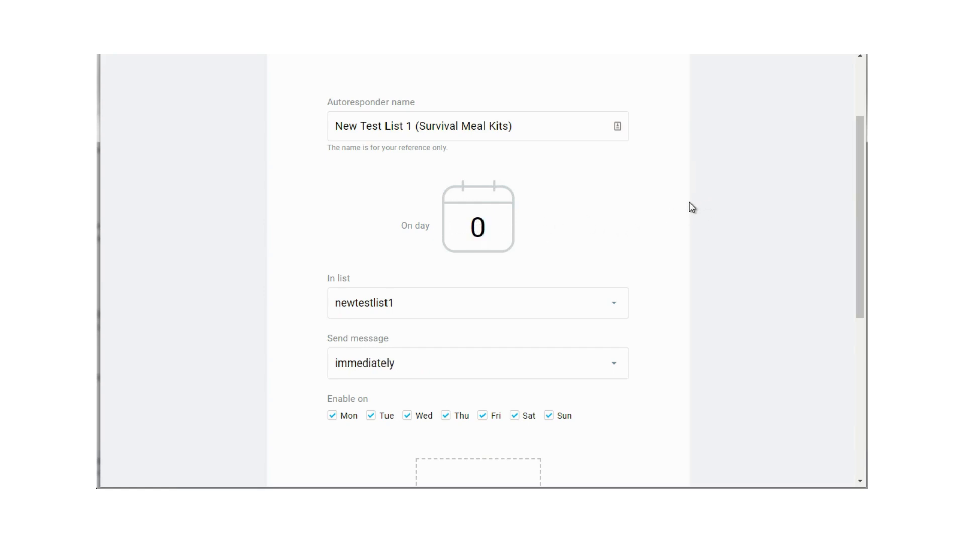
pyautogui.doubleClick(492, 227)
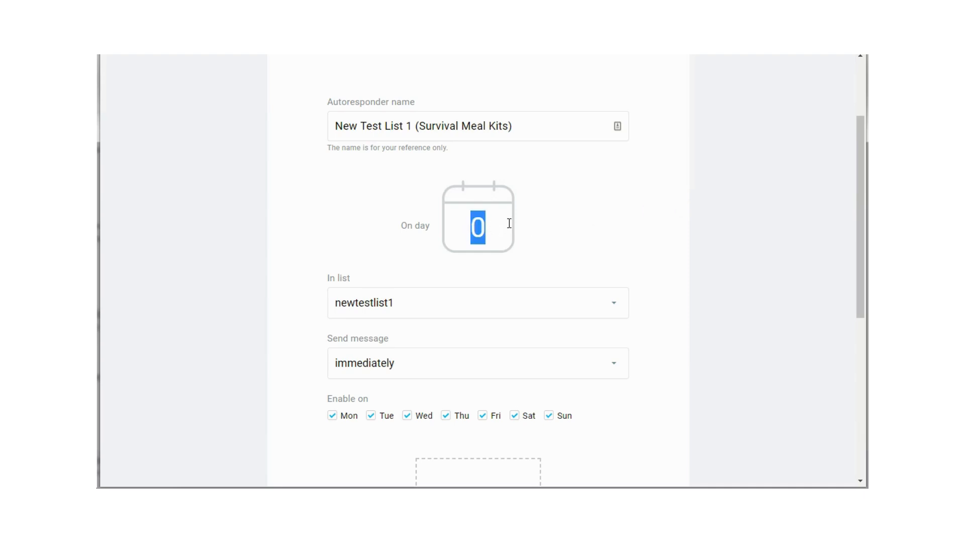
pyautogui.click(652, 211)
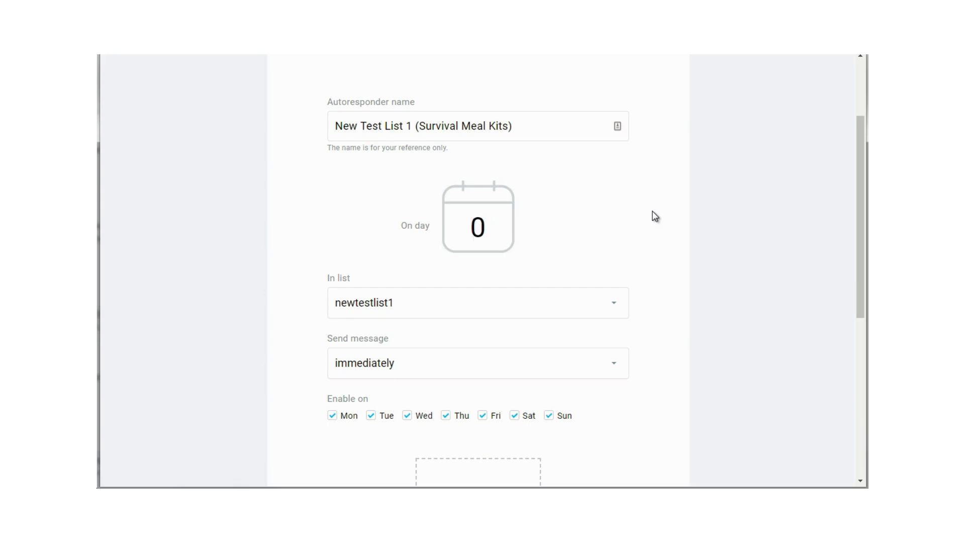
# Set the message to send "with delay of" 0 hours and disable sending on Saturday and Sunday
pyautogui.scroll(-1, 655, 216)
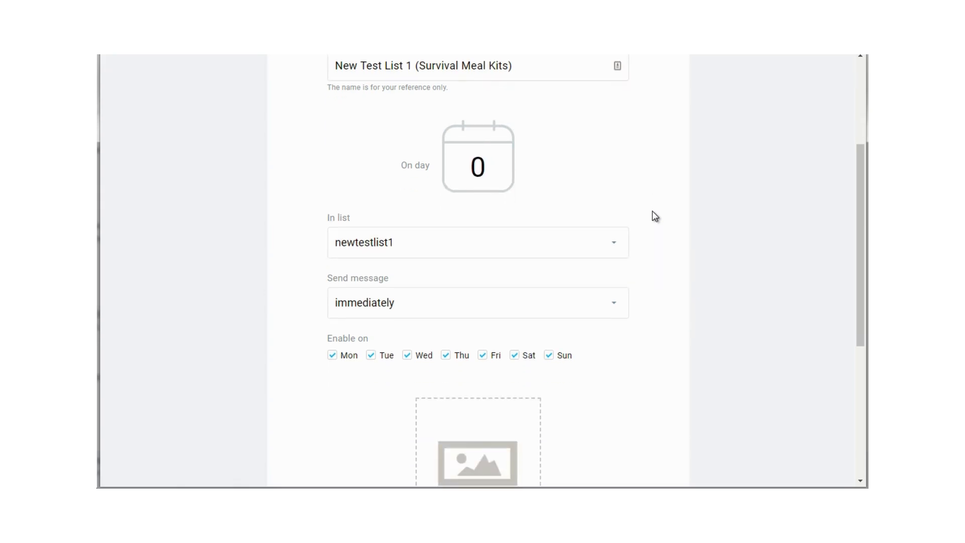
pyautogui.scroll(-1, 655, 216)
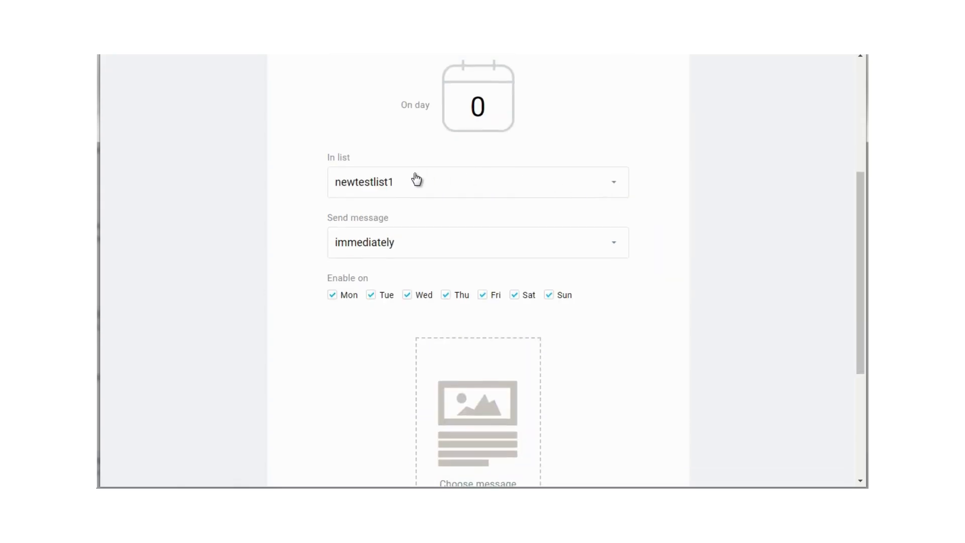
pyautogui.click(347, 249)
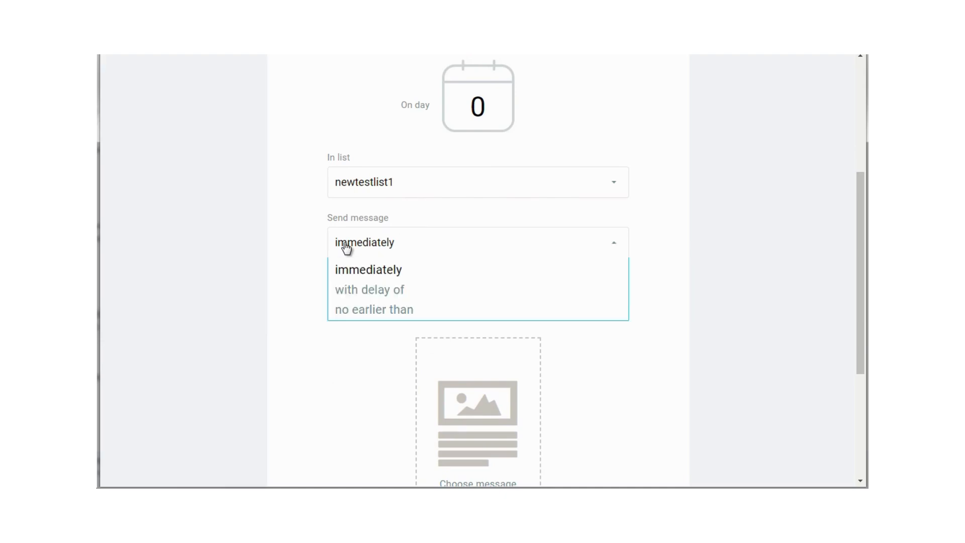
pyautogui.click(354, 299)
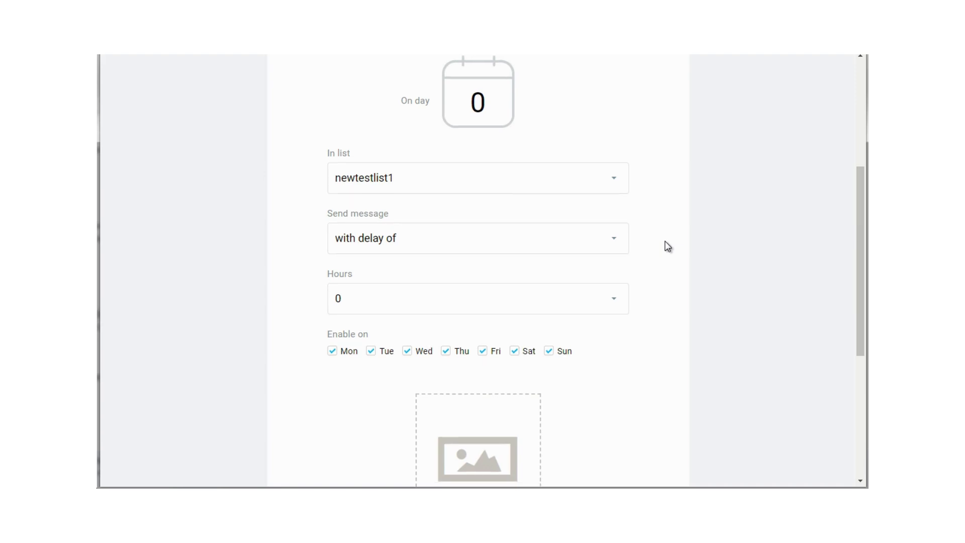
pyautogui.scroll(-1, 665, 247)
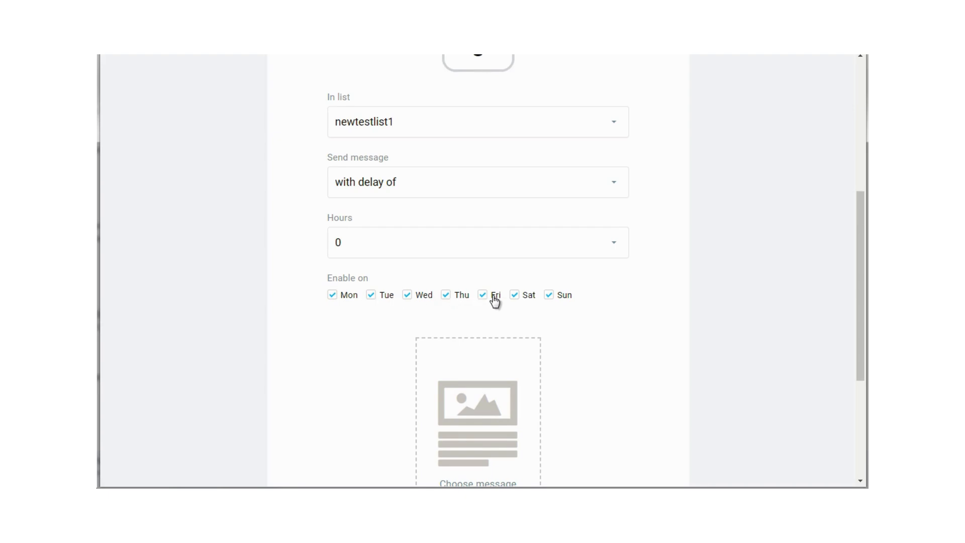
pyautogui.click(547, 297)
pyautogui.click(522, 297)
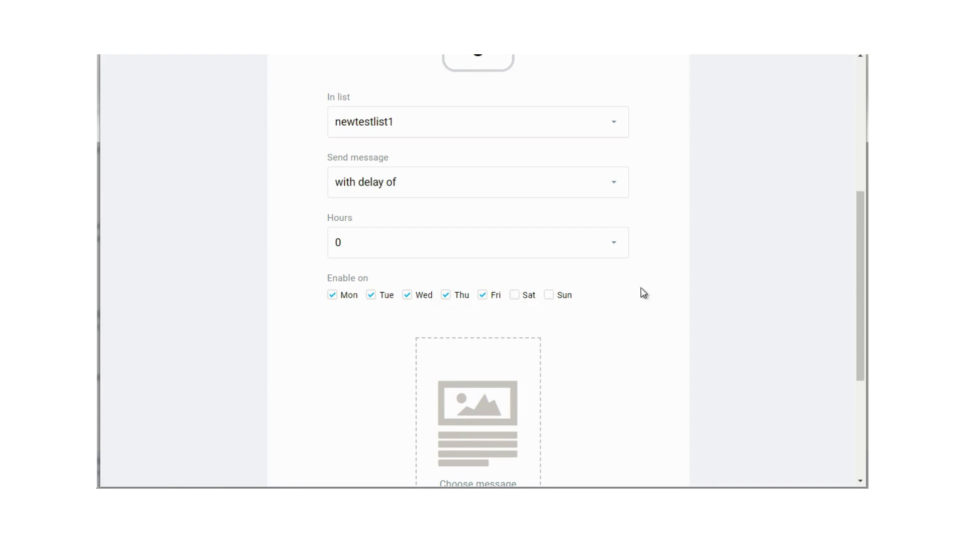
# Set the message to send immediately again and re-enable Saturday and Sunday
pyautogui.click(588, 191)
pyautogui.click(545, 213)
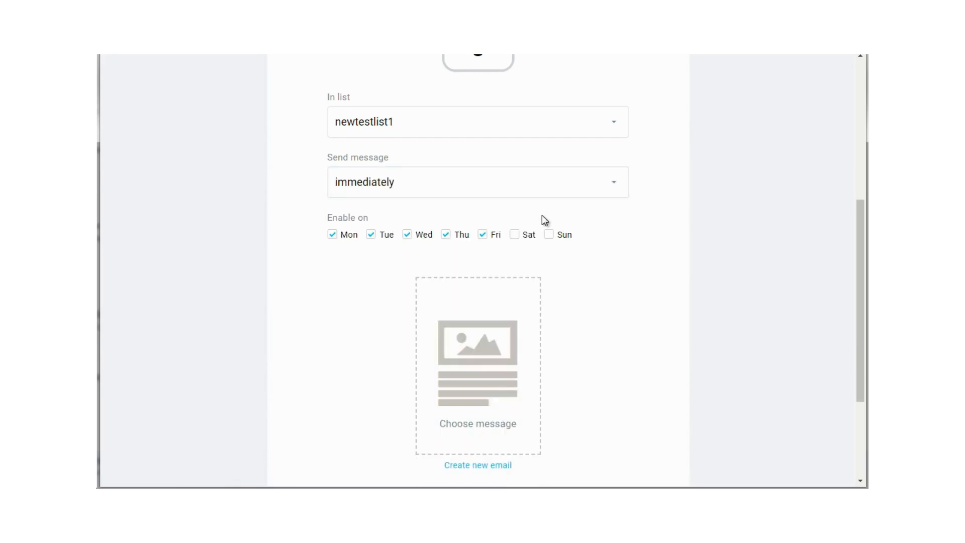
pyautogui.click(528, 239)
pyautogui.click(564, 238)
pyautogui.scroll(2, 665, 234)
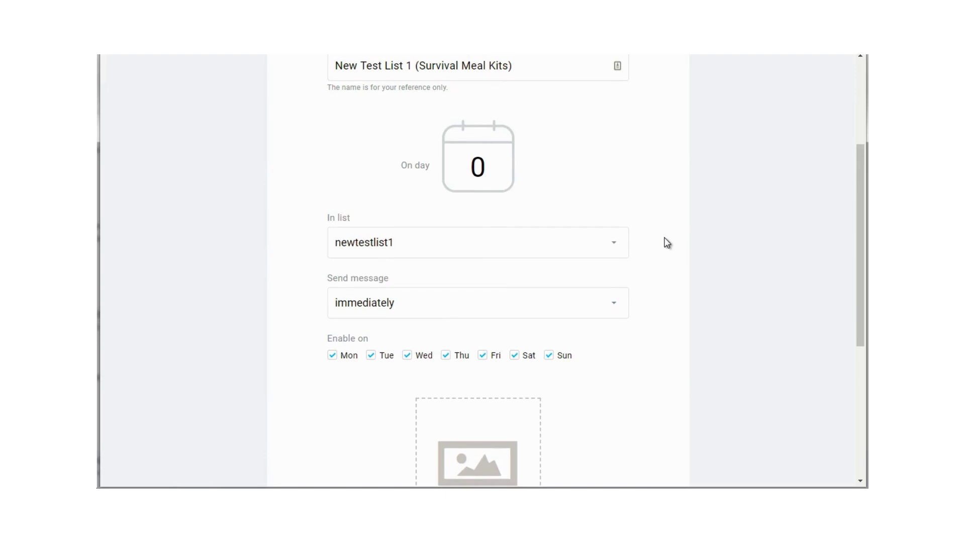
# Start a new email for the autoresponder and set its message name to "SurvivalKit - Email1"
pyautogui.scroll(-1, 667, 243)
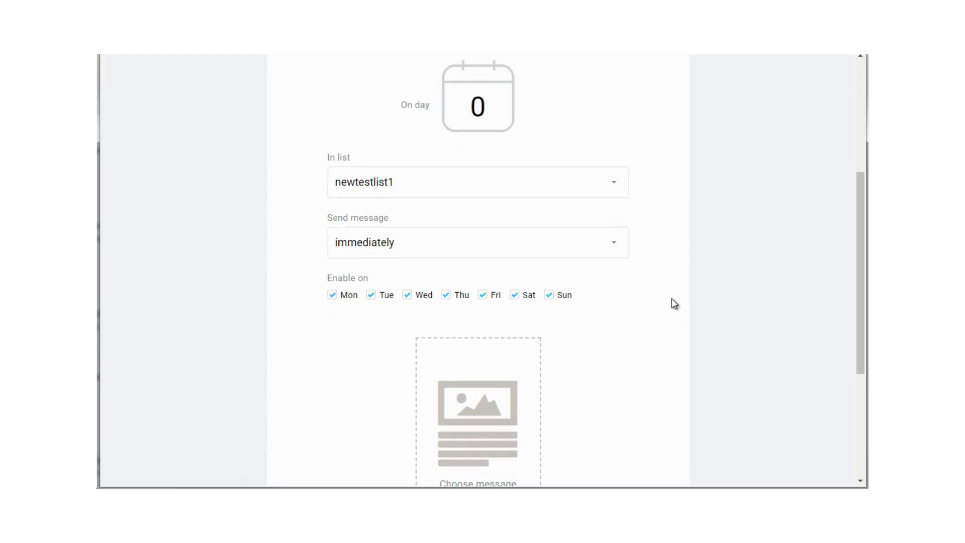
pyautogui.scroll(-3, 674, 303)
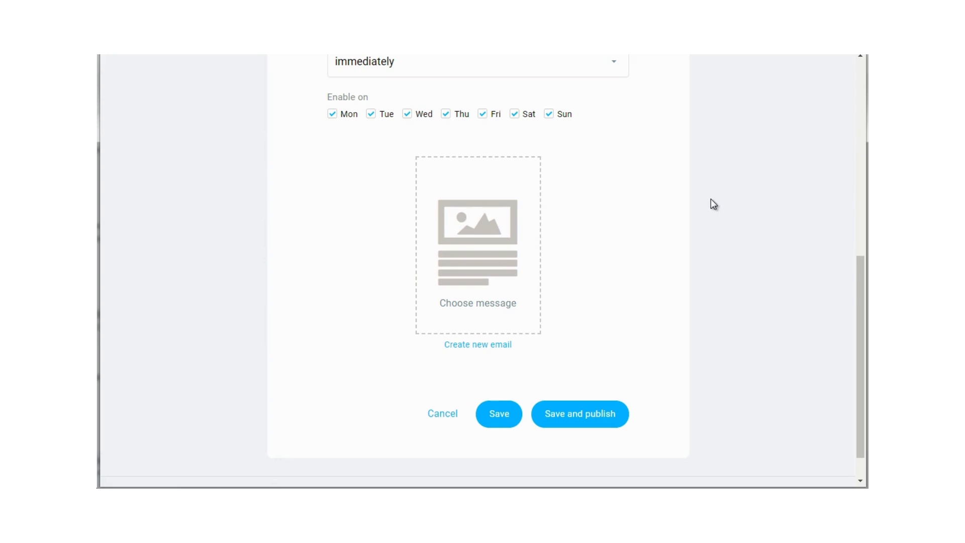
pyautogui.click(481, 345)
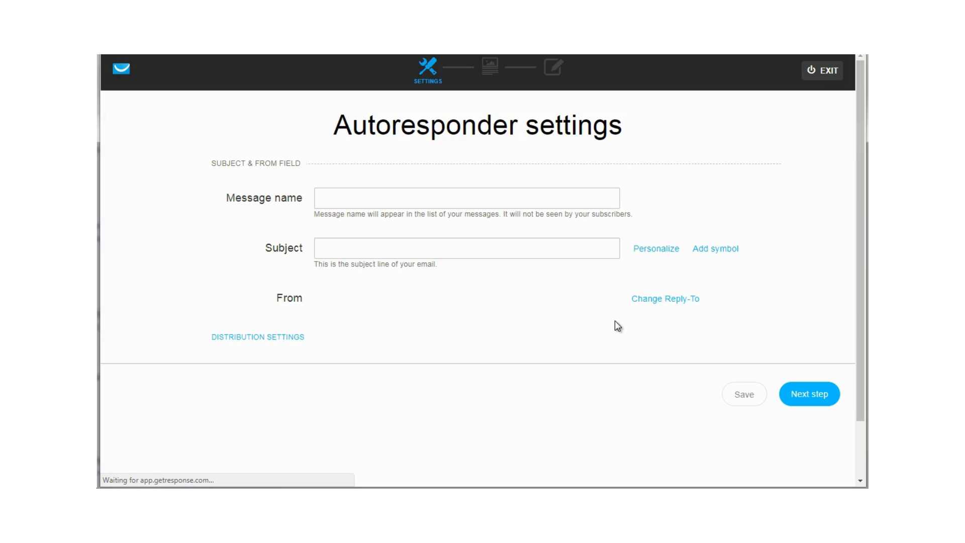
pyautogui.click(505, 202)
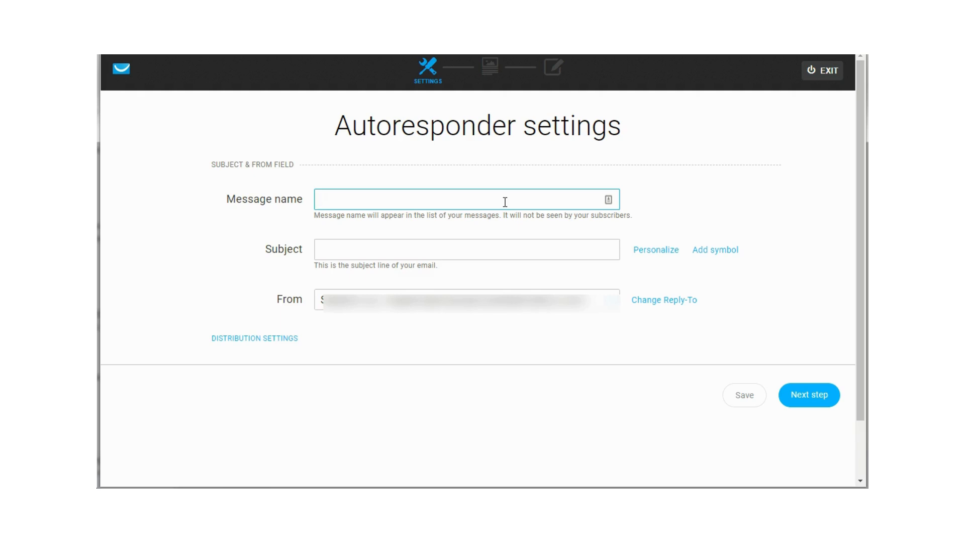
pyautogui.write('SurvivalK')
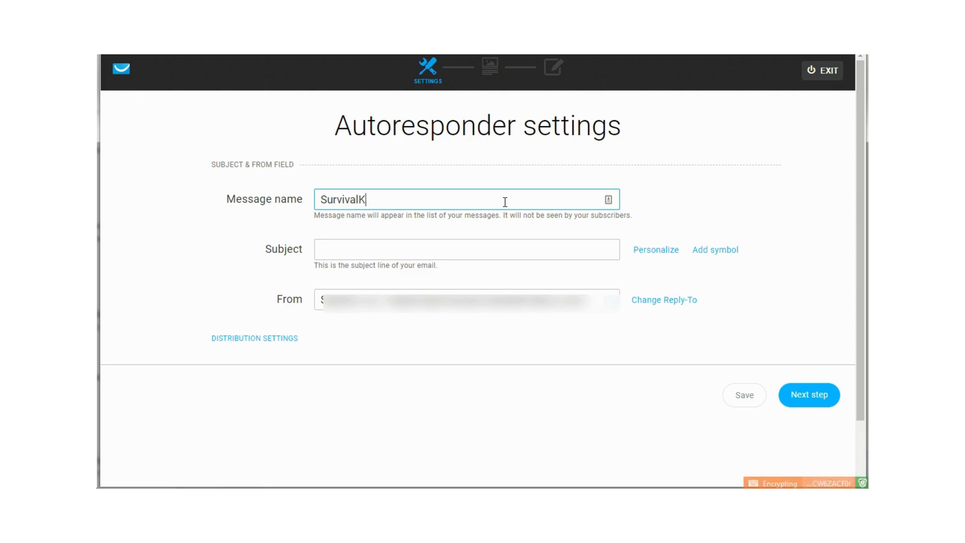
pyautogui.write('it - Email1')
# Set the email's subject line to "Welcome to Survival X" and open the subject personalization options
pyautogui.click(351, 252)
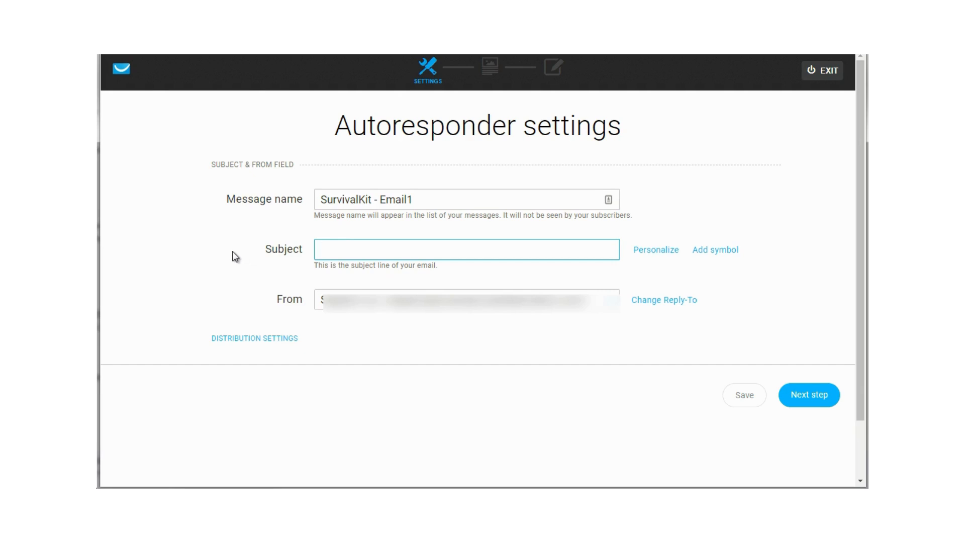
pyautogui.write('SurvivalKit - Email1')
pyautogui.hotkey('ctrl', 'a')
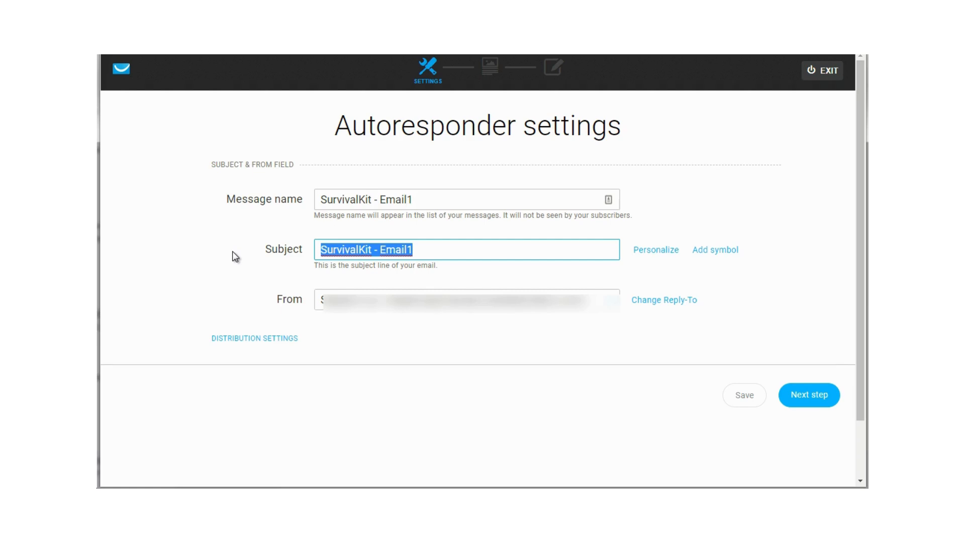
pyautogui.write('Welcome to Su')
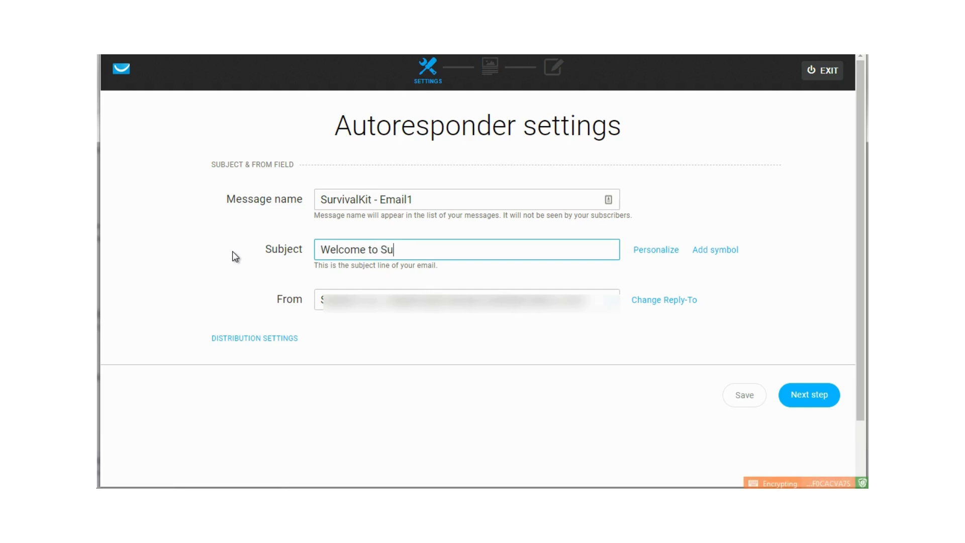
pyautogui.write('rvival X')
pyautogui.click(656, 250)
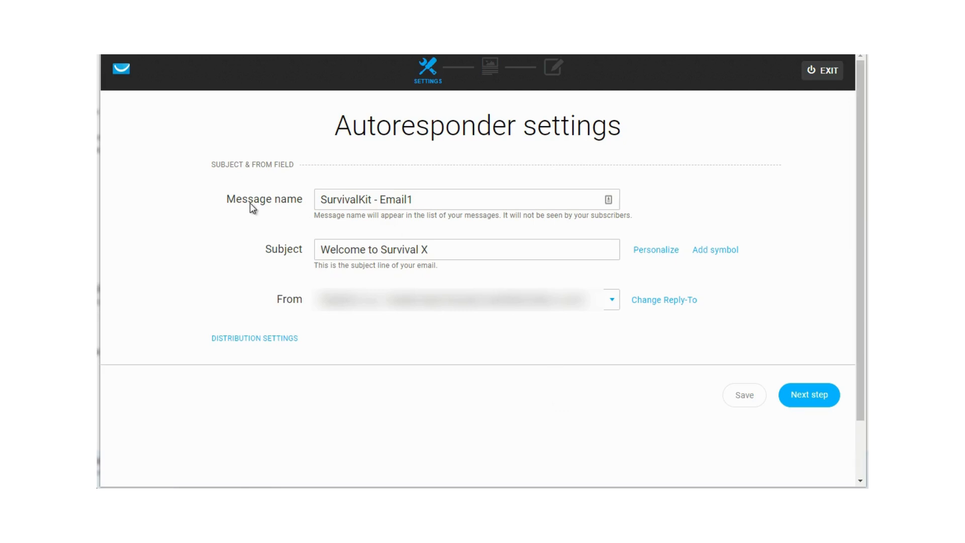
# Change the end of the subject line so it reads "Welcome to Survival Meal Kits"
pyautogui.click(434, 202)
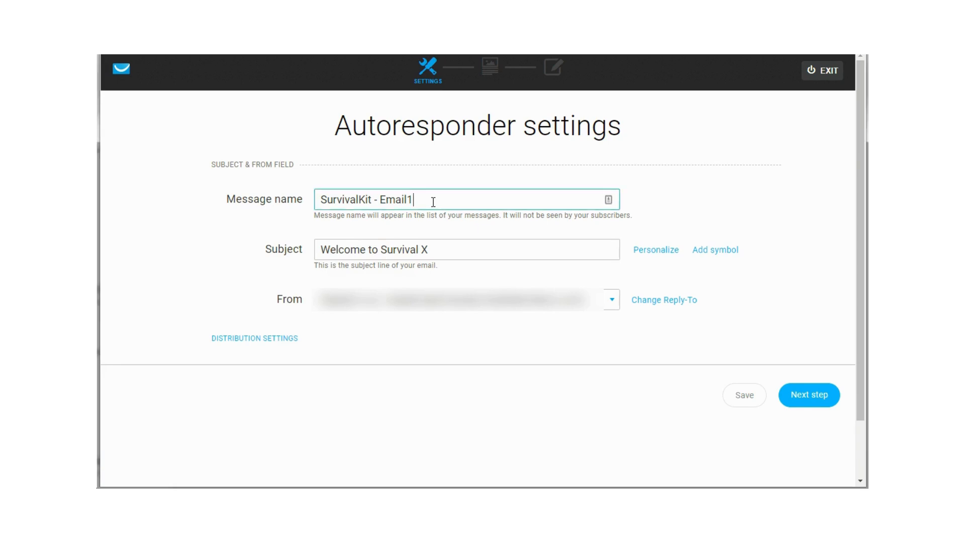
pyautogui.click(259, 252)
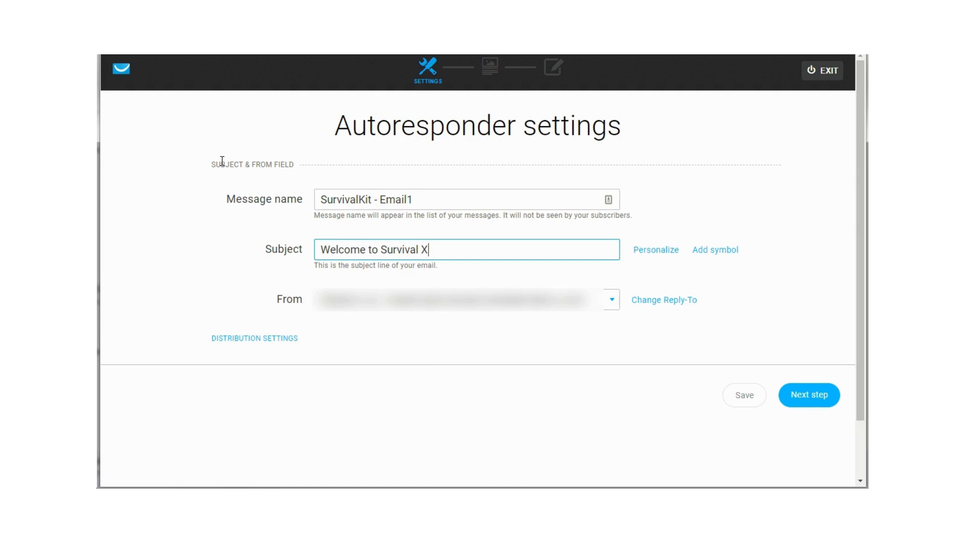
pyautogui.moveTo(445, 245); pyautogui.dragTo(381, 246)
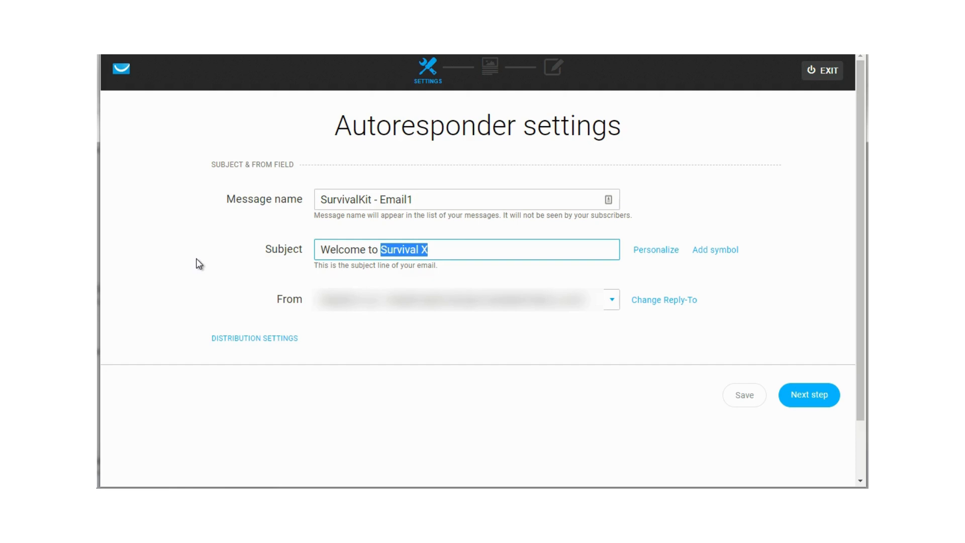
pyautogui.write('Survival Meal Kits')
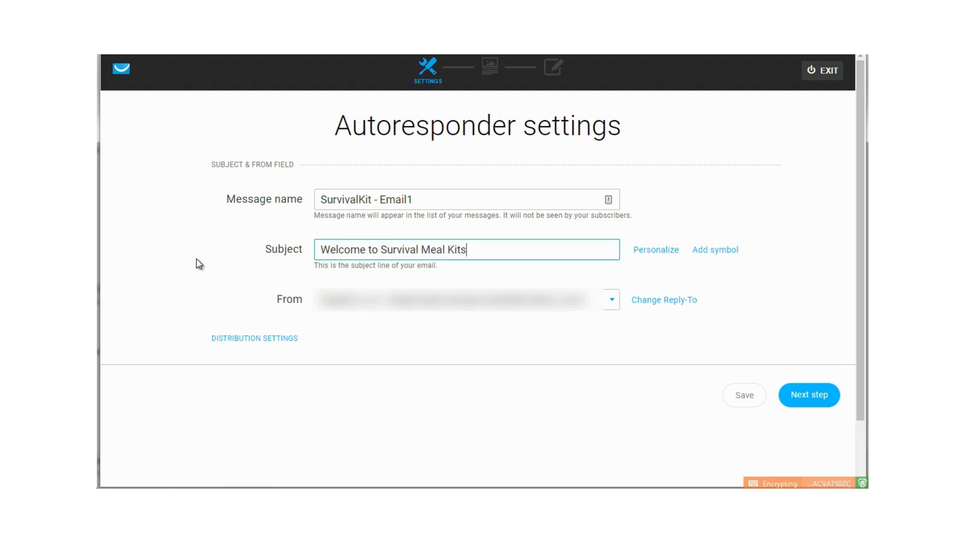
# Replace the subject line with "Here's your top 5 survival guide"
pyautogui.hotkey('ctrl', 'a')
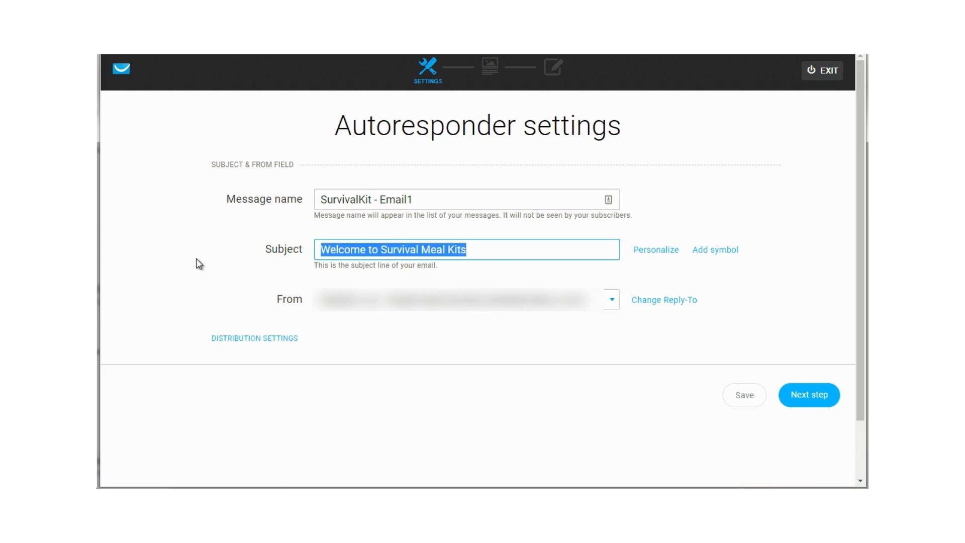
pyautogui.write('Here')
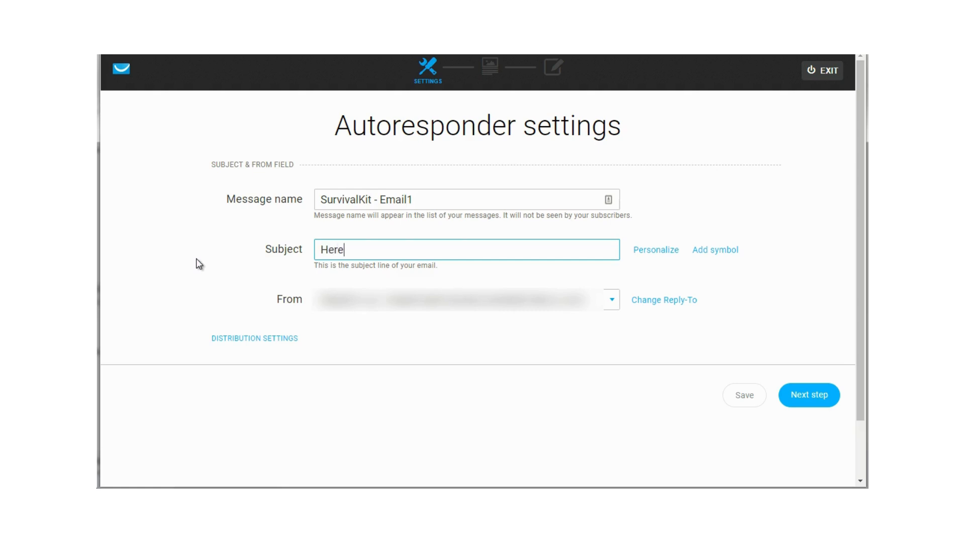
pyautogui.write("'s your top 5 survival guiie")
pyautogui.press('BackSpace')
pyautogui.press('BackSpace')
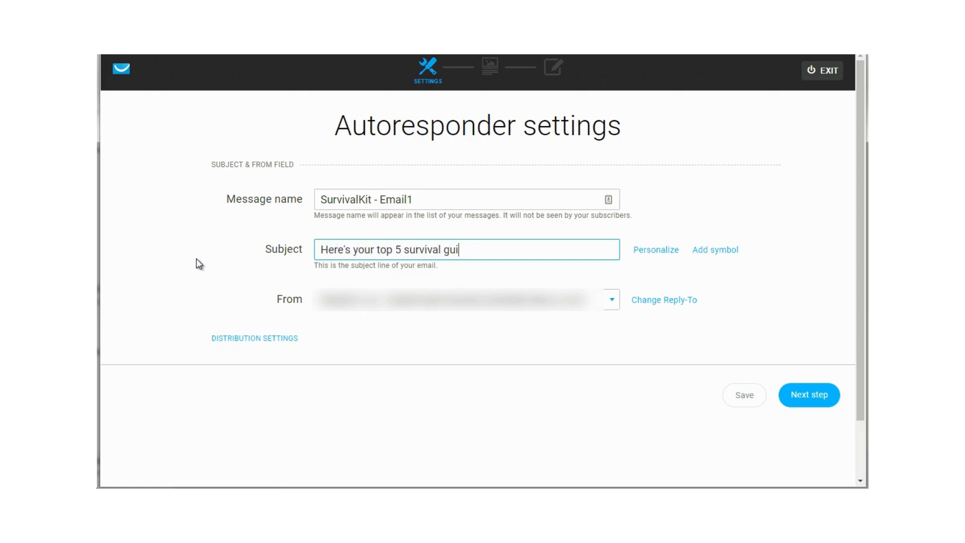
pyautogui.write('de')
# Look at the personalization and symbol options for the subject line without inserting anything
pyautogui.click(654, 251)
pyautogui.click(705, 249)
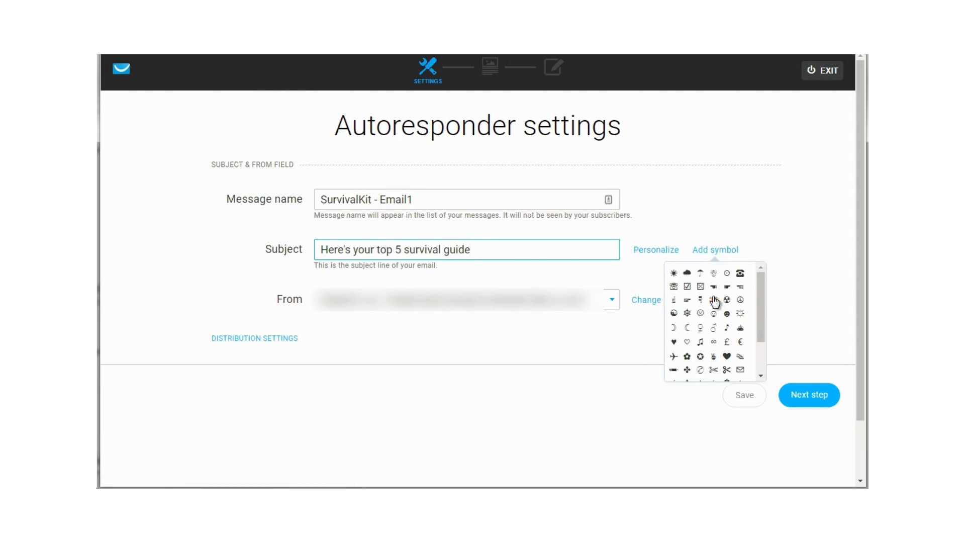
pyautogui.click(454, 361)
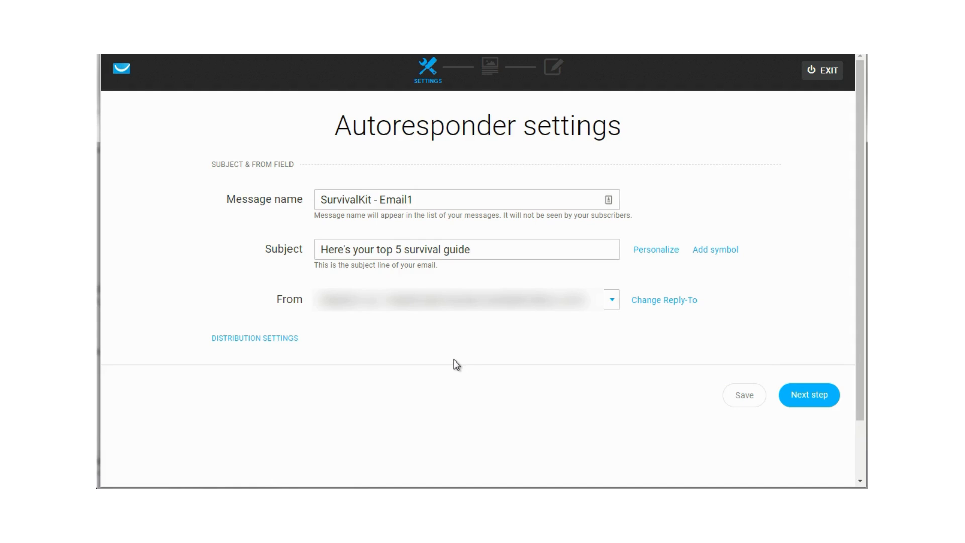
pyautogui.click(726, 250)
pyautogui.click(478, 206)
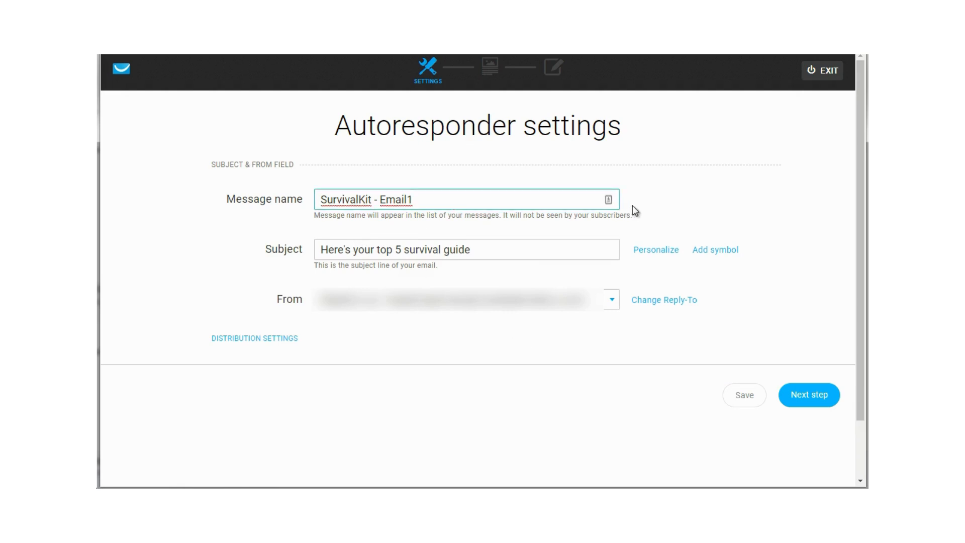
pyautogui.click(654, 195)
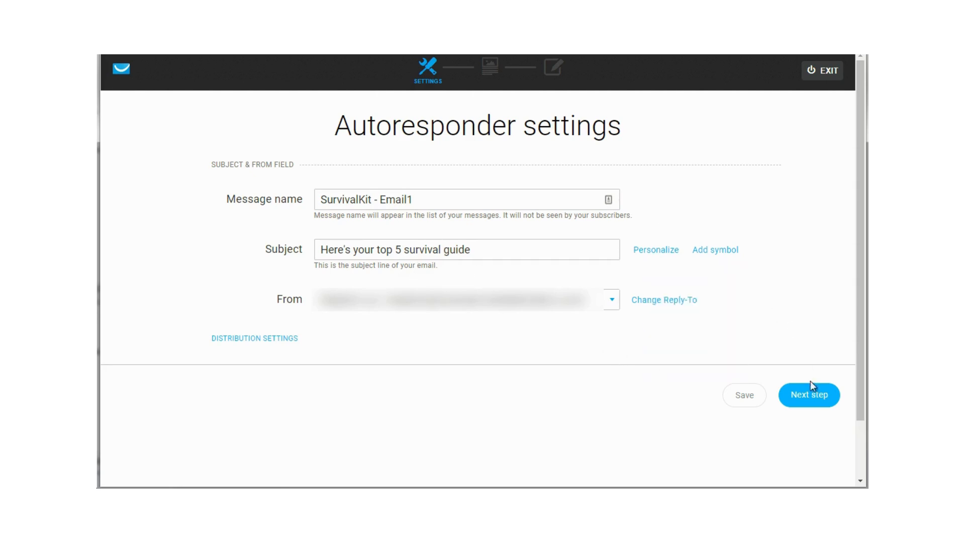
# Continue to the template selection and browse the predesigned templates, their categories and the alternative editor options
pyautogui.click(809, 395)
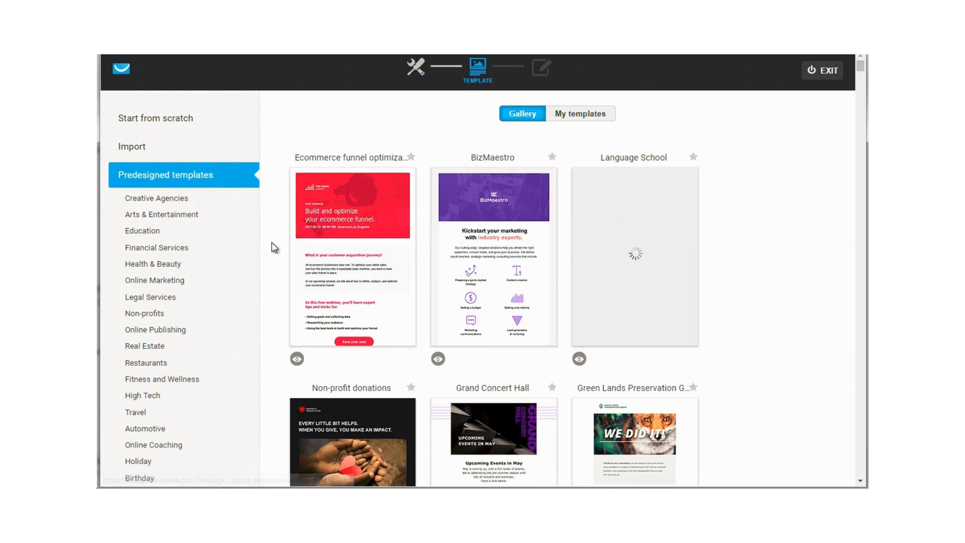
pyautogui.scroll(-2, 282, 266)
pyautogui.scroll(-2, 282, 265)
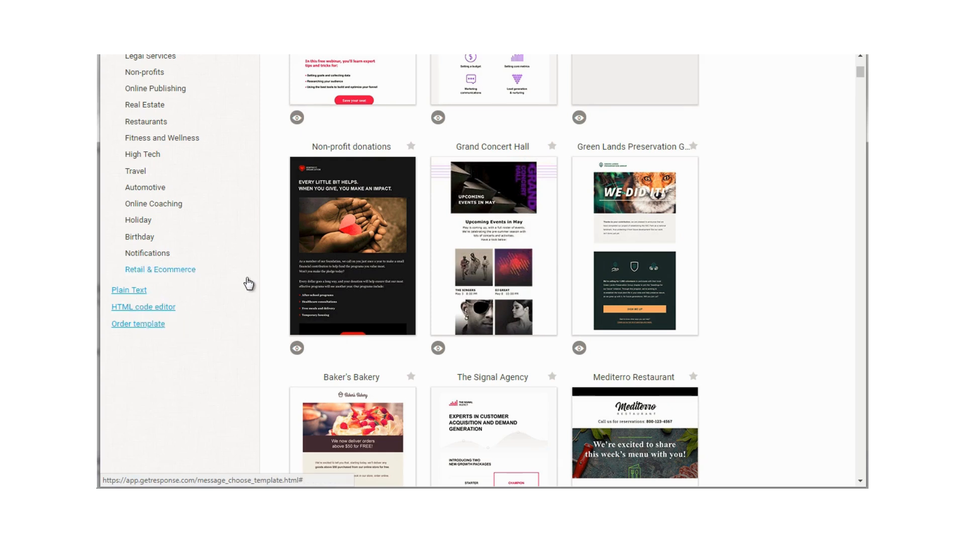
pyautogui.scroll(5, 249, 283)
pyautogui.scroll(-1, 249, 283)
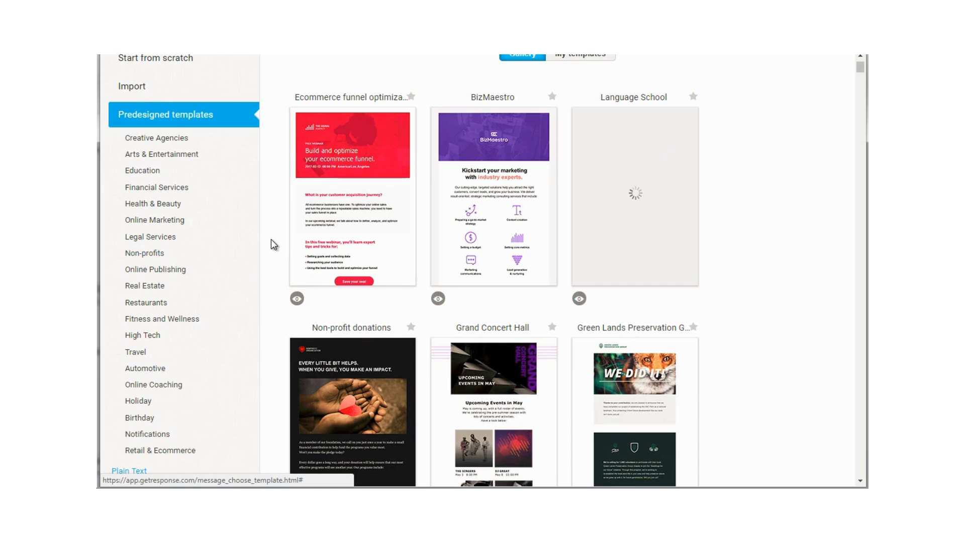
pyautogui.scroll(-1, 271, 239)
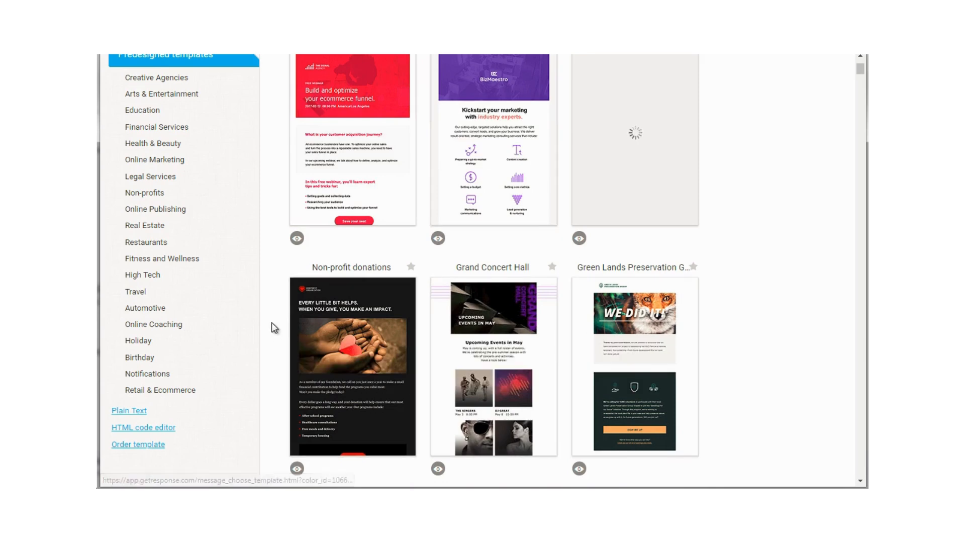
pyautogui.scroll(-1, 271, 323)
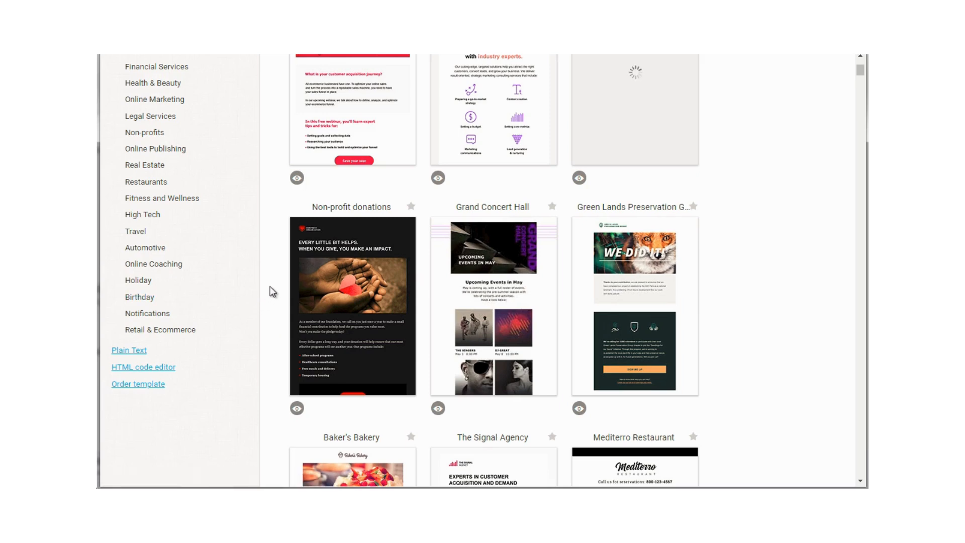
pyautogui.scroll(-1, 251, 298)
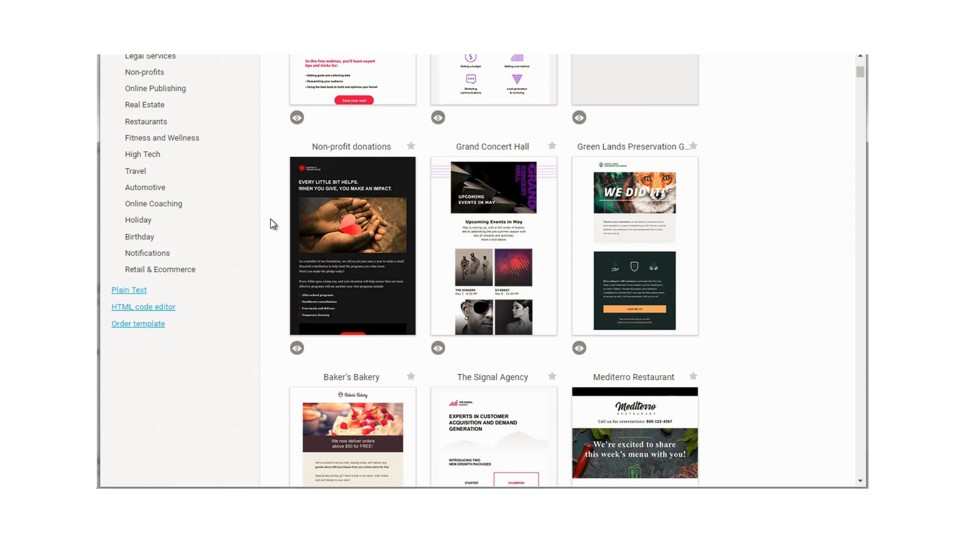
pyautogui.scroll(4, 269, 229)
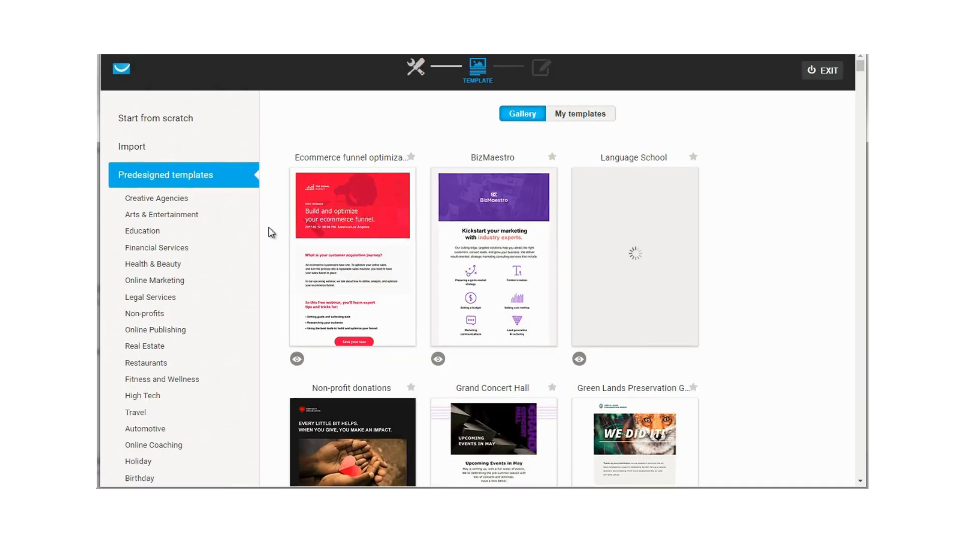
pyautogui.scroll(-1, 269, 229)
pyautogui.scroll(-3, 268, 227)
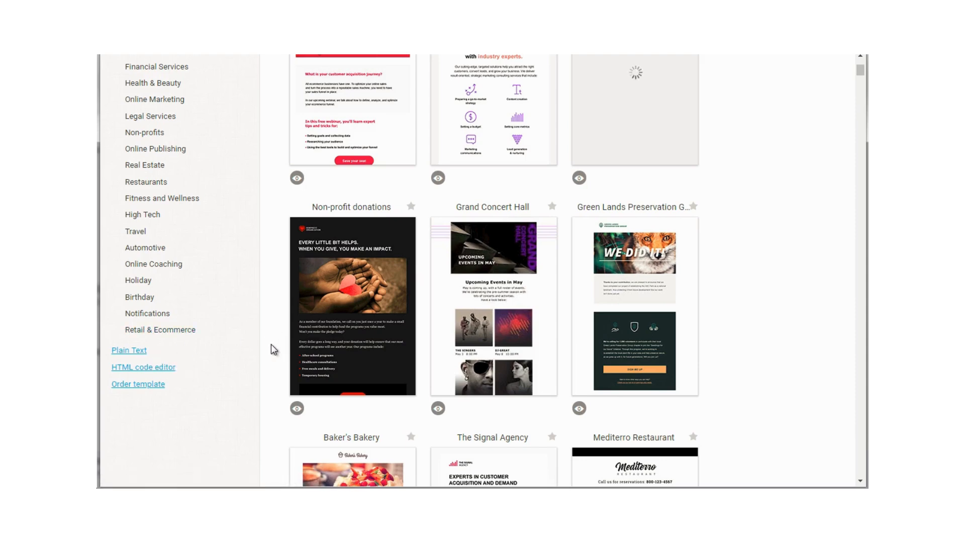
pyautogui.scroll(-5, 271, 345)
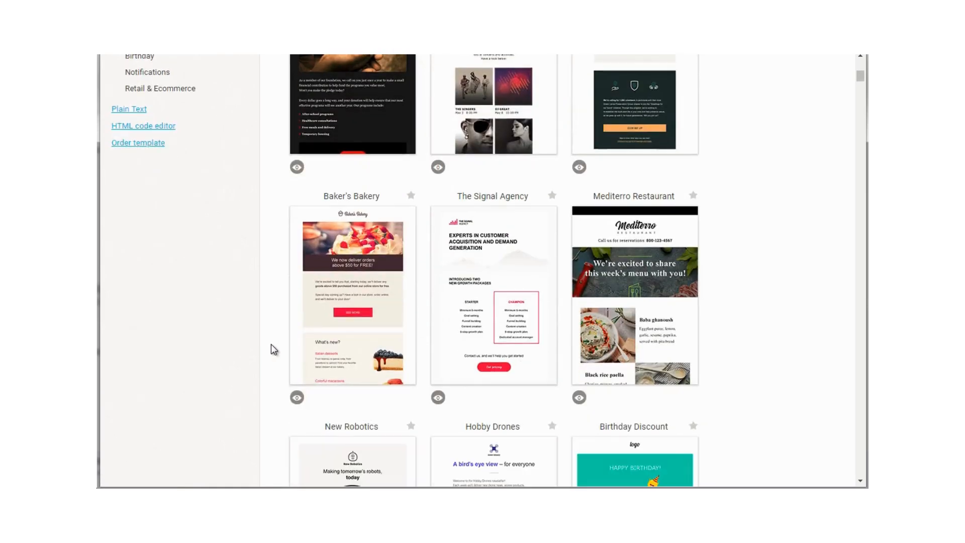
pyautogui.scroll(6, 271, 345)
pyautogui.scroll(3, 270, 343)
pyautogui.scroll(-1, 271, 344)
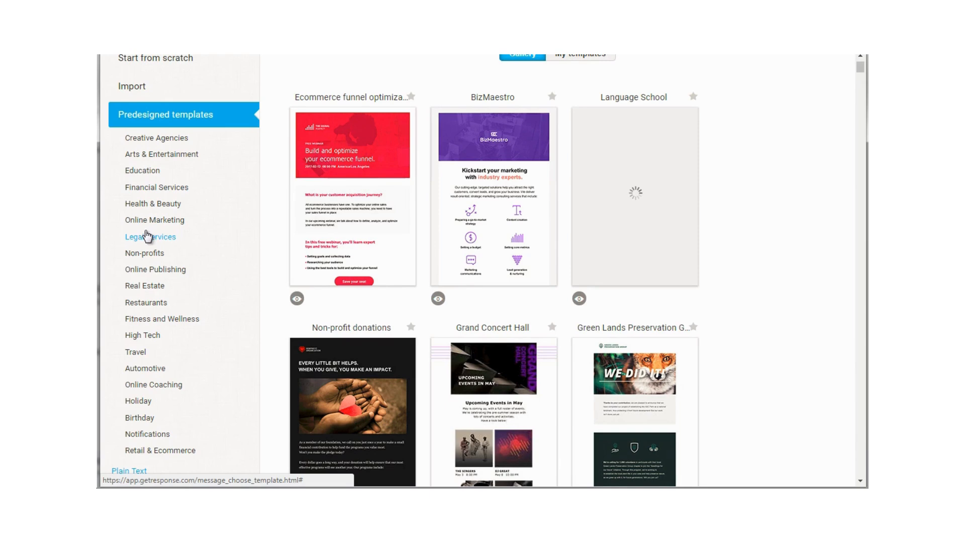
pyautogui.scroll(-1, 148, 287)
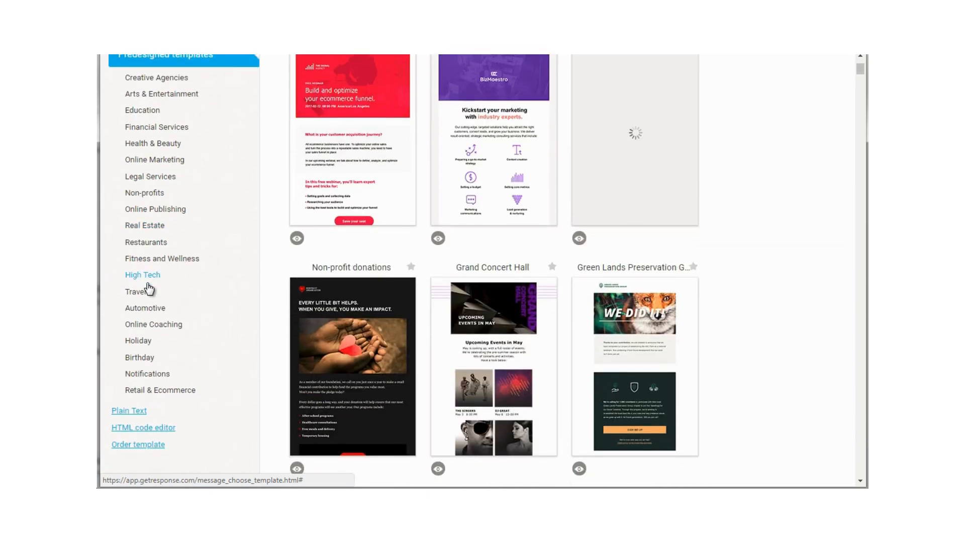
# Show the Restaurants template category and look through its designs
pyautogui.click(146, 241)
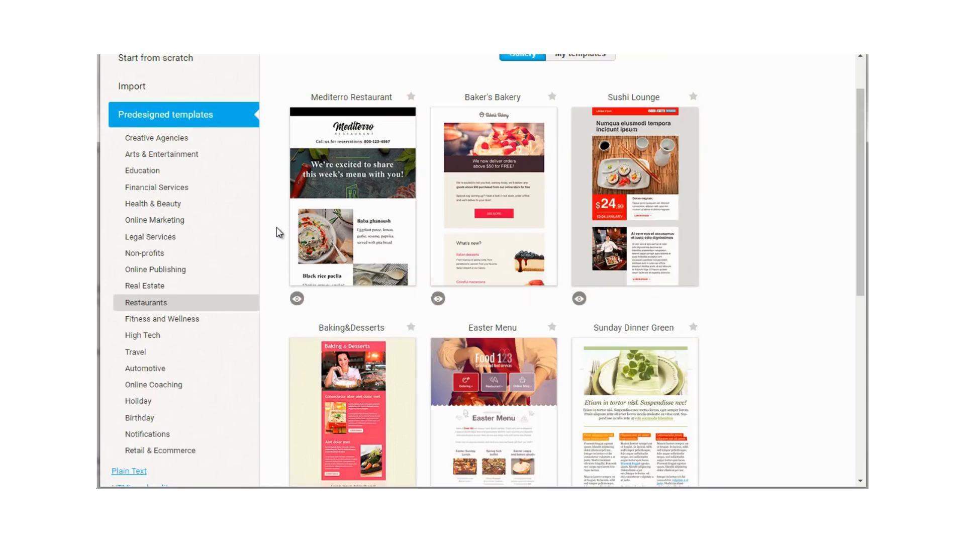
pyautogui.scroll(-2, 276, 231)
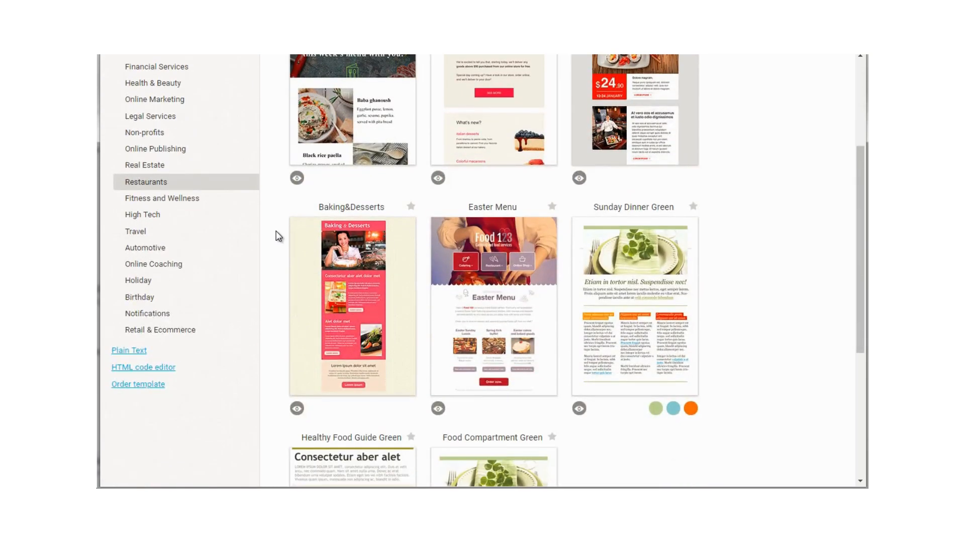
pyautogui.scroll(-3, 276, 236)
pyautogui.scroll(6, 276, 236)
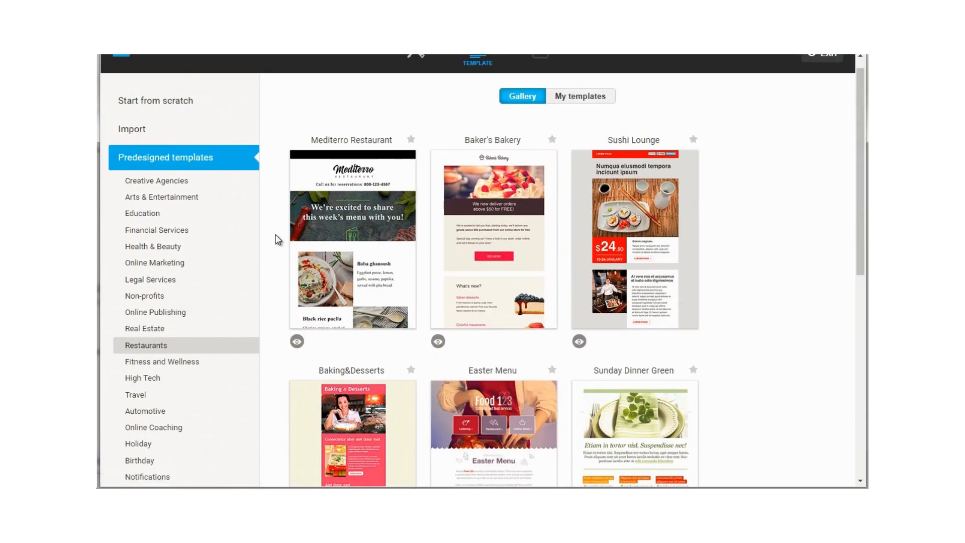
pyautogui.scroll(1, 277, 240)
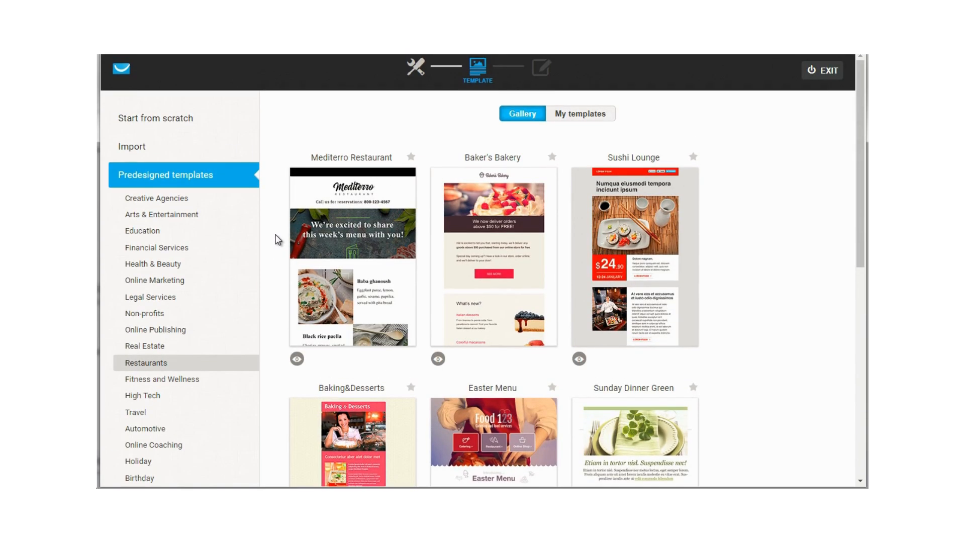
pyautogui.scroll(-1, 278, 240)
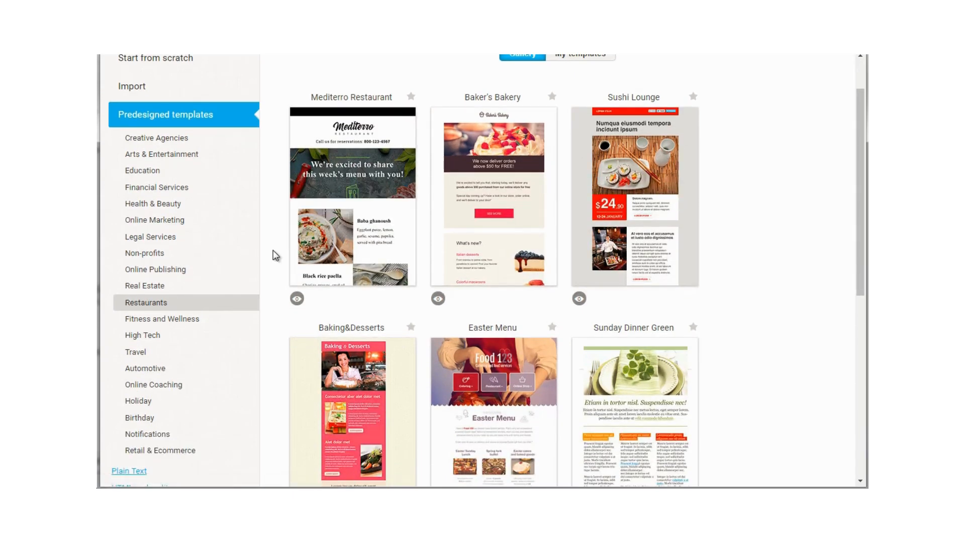
pyautogui.scroll(-4, 273, 249)
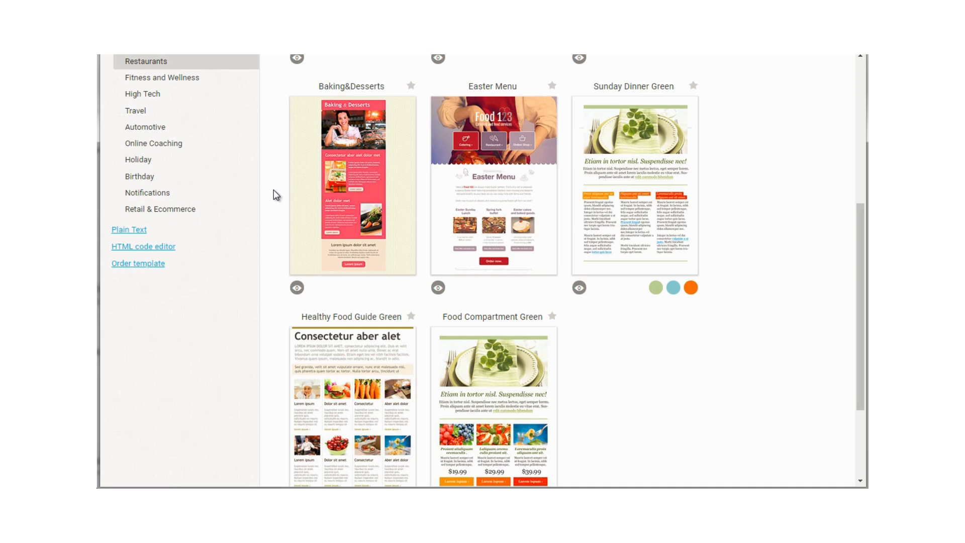
pyautogui.moveTo(630, 143)
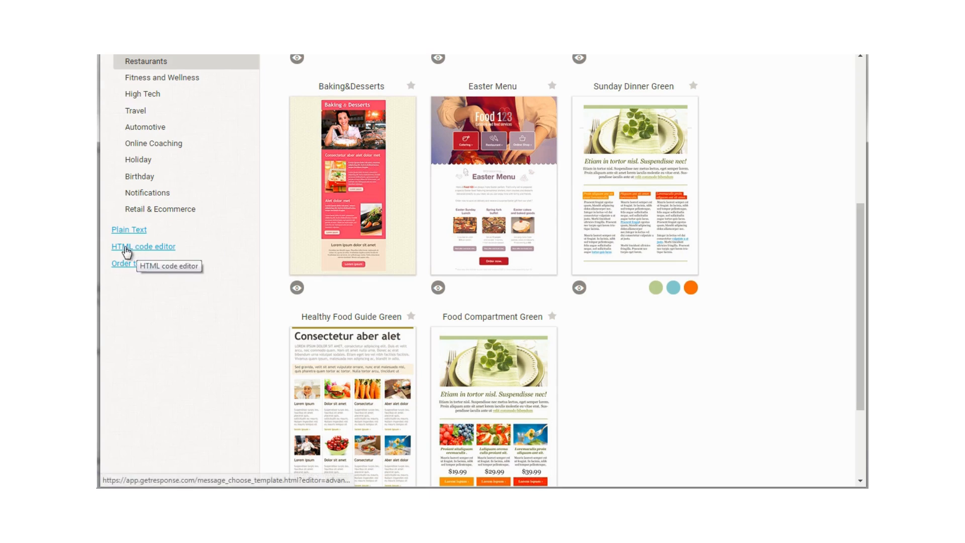
# Create the email with the HTML code editor in WYSIWYG view and begin the message with "Hey"
pyautogui.click(152, 246)
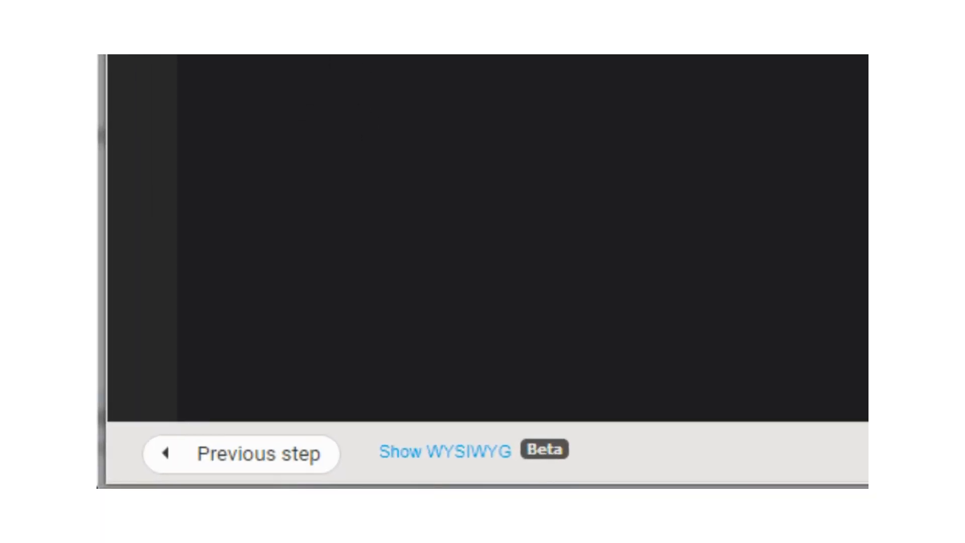
pyautogui.click(445, 454)
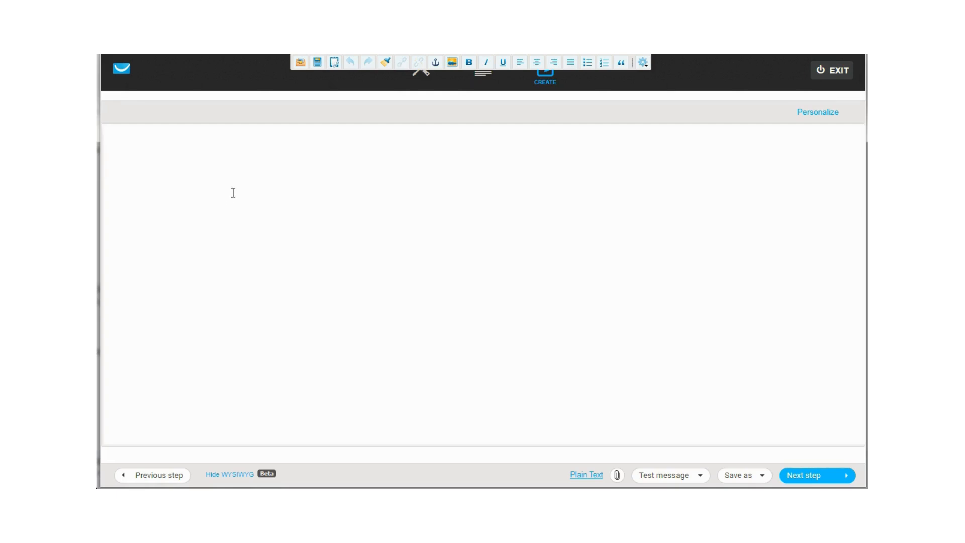
pyautogui.write('Hey')
# Insert the [[firstname]] contact field after "Hey", followed by a comma and a new line
pyautogui.click(817, 112)
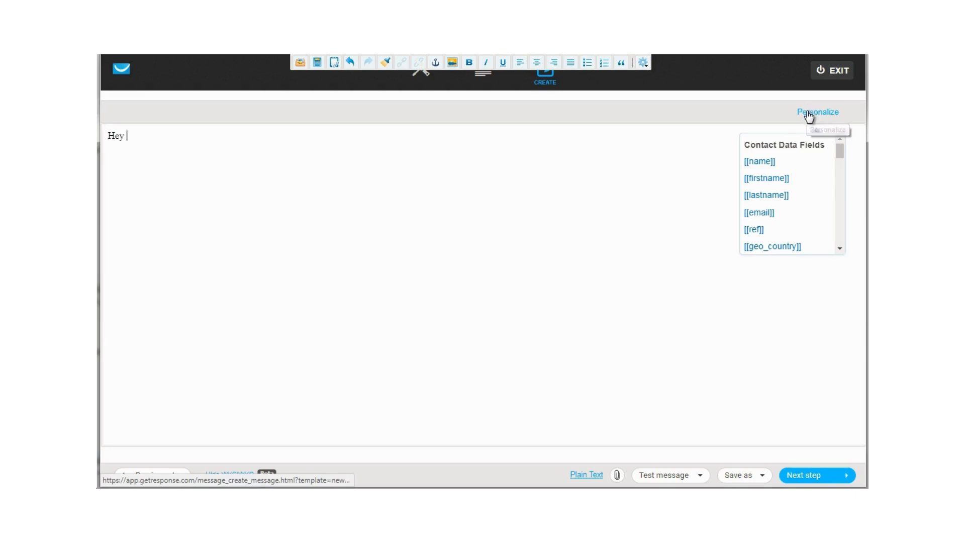
pyautogui.click(773, 182)
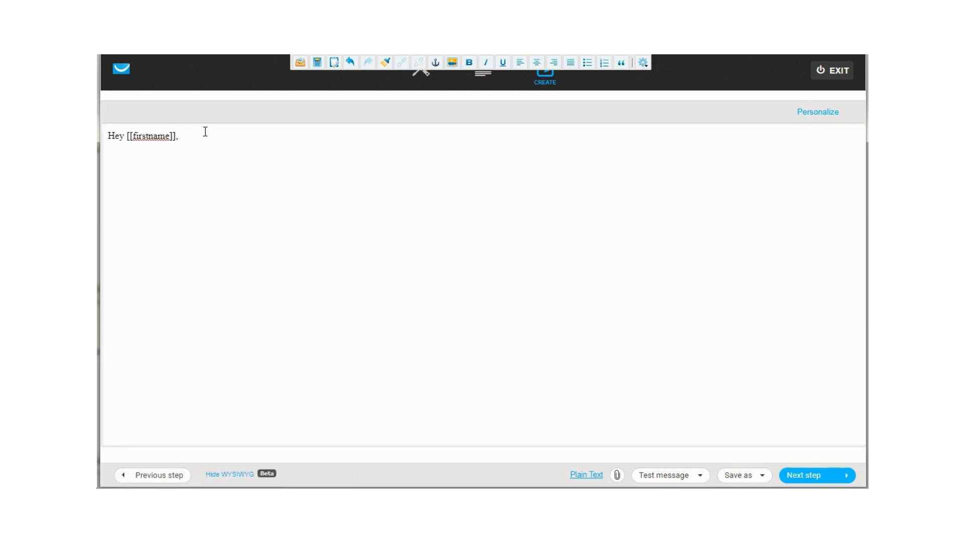
pyautogui.press('Return')
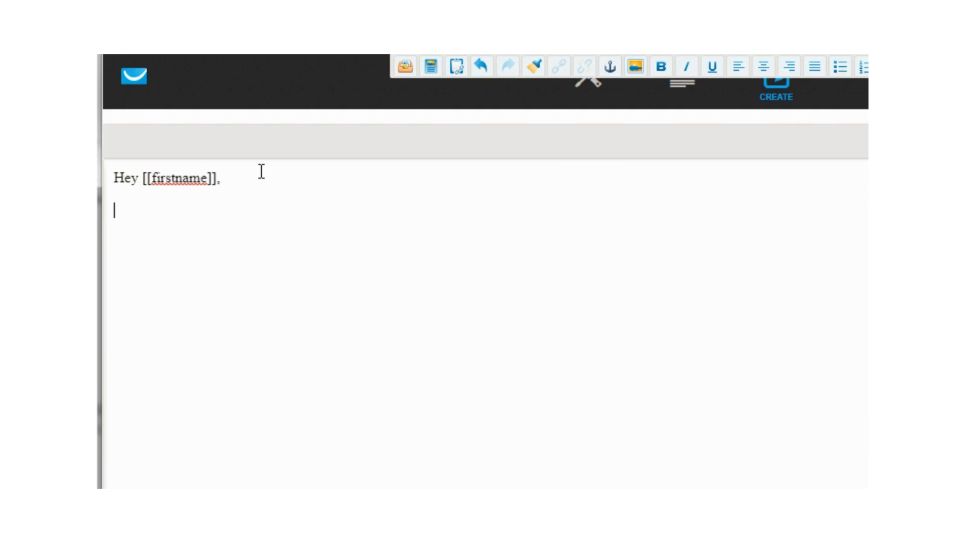
# Delete the first-name field and everything else that follows "Hey" in the greeting
pyautogui.press('BackSpace')
pyautogui.press('BackSpace')
pyautogui.press('BackSpace')
pyautogui.press('BackSpace')
pyautogui.press('BackSpace')
pyautogui.press('BackSpace')
pyautogui.press('BackSpace')
pyautogui.press('BackSpace')
pyautogui.press('BackSpace')
pyautogui.press('BackSpace')
pyautogui.press('BackSpace')
pyautogui.press('BackSpace')
pyautogui.press('BackSpace')
pyautogui.press('BackSpace')
pyautogui.press('BackSpace')
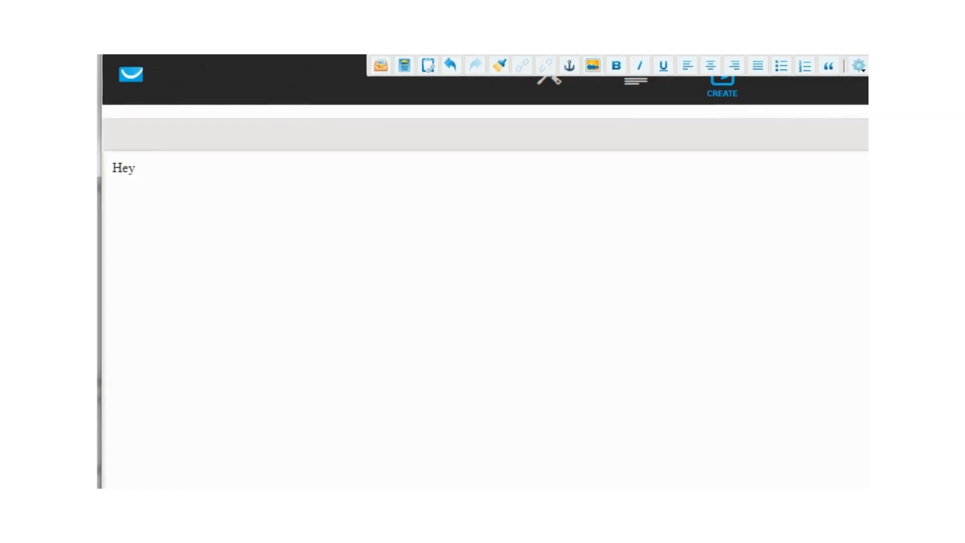
# Insert the [[firstname]] contact data field after "Hey" again, add a comma and begin a new paragraph
pyautogui.click(816, 113)
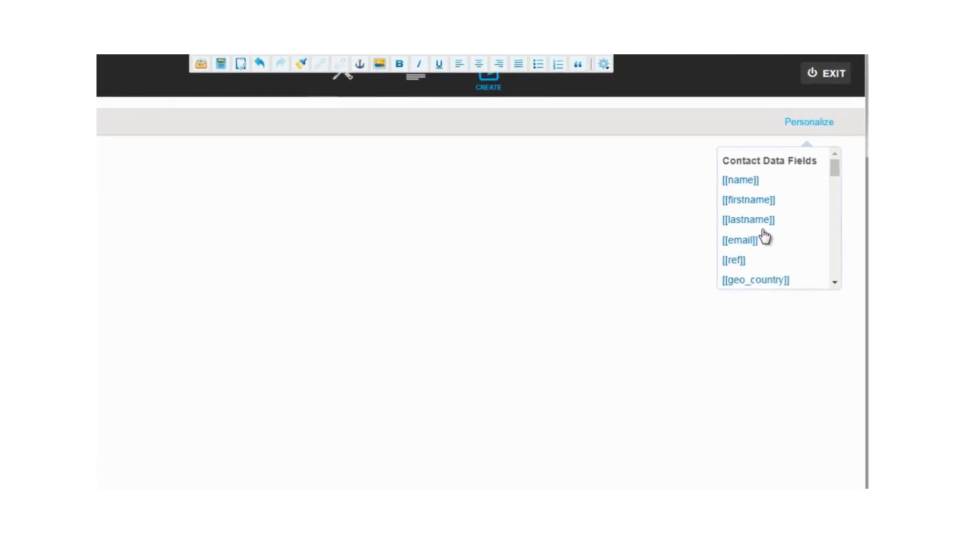
pyautogui.scroll(-2, 765, 236)
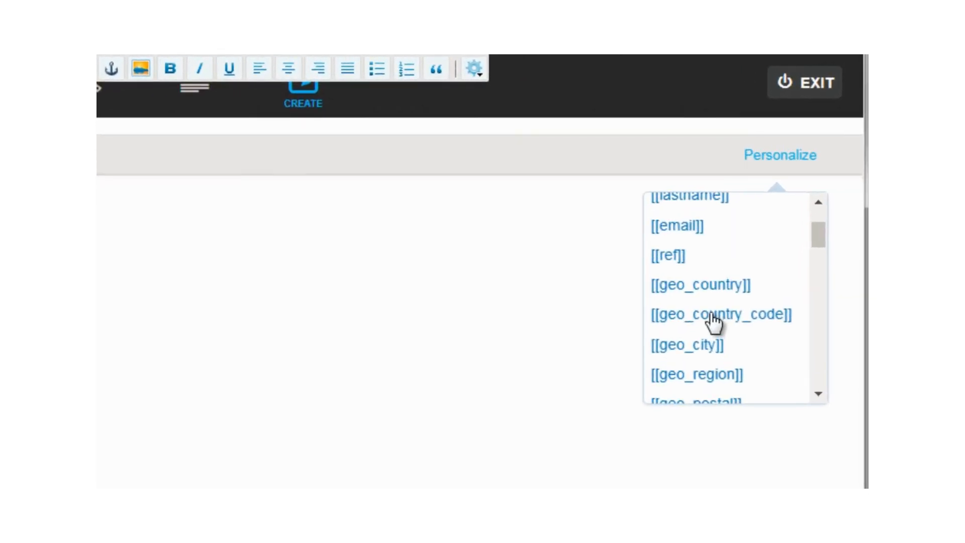
pyautogui.scroll(-3, 718, 297)
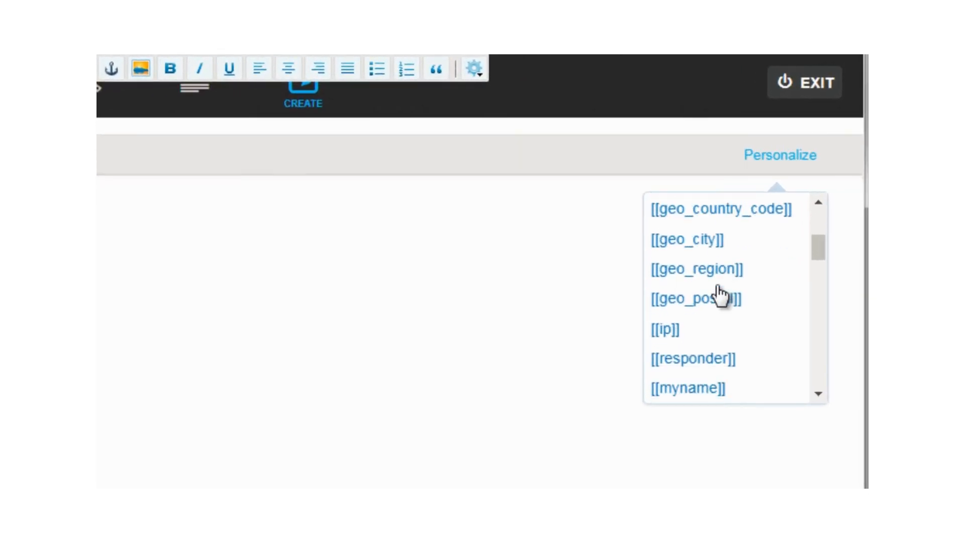
pyautogui.scroll(-2, 725, 343)
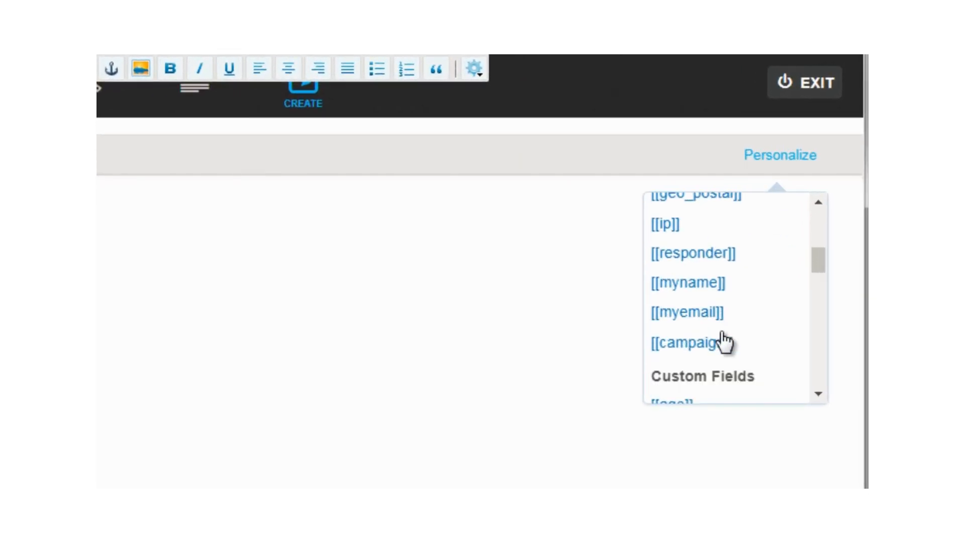
pyautogui.scroll(-3, 726, 343)
pyautogui.scroll(-3, 726, 343)
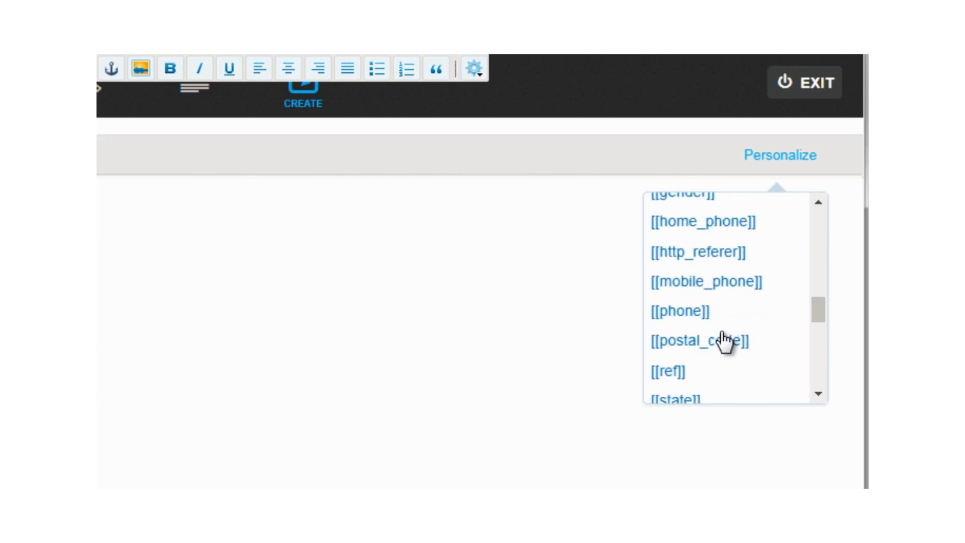
pyautogui.scroll(-2, 726, 343)
pyautogui.scroll(8, 726, 343)
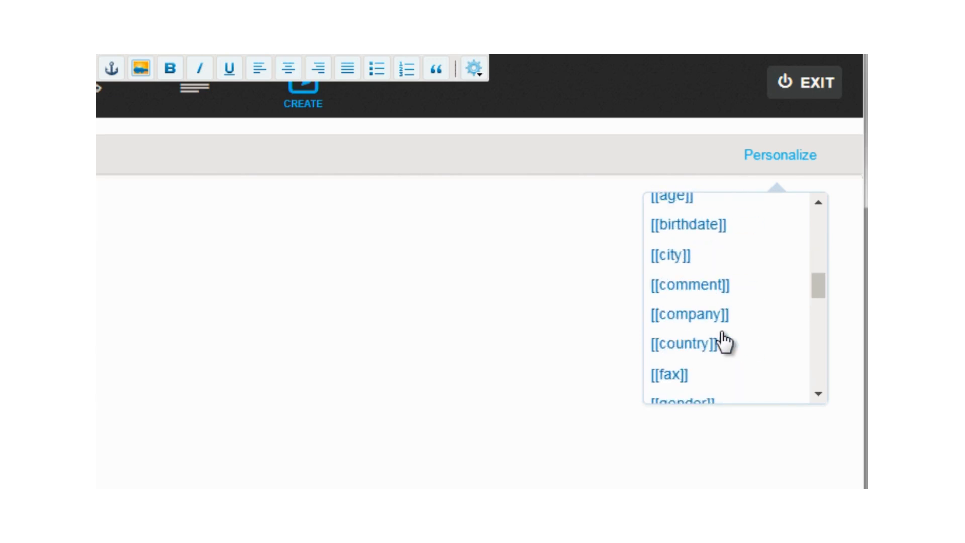
pyautogui.scroll(3, 726, 344)
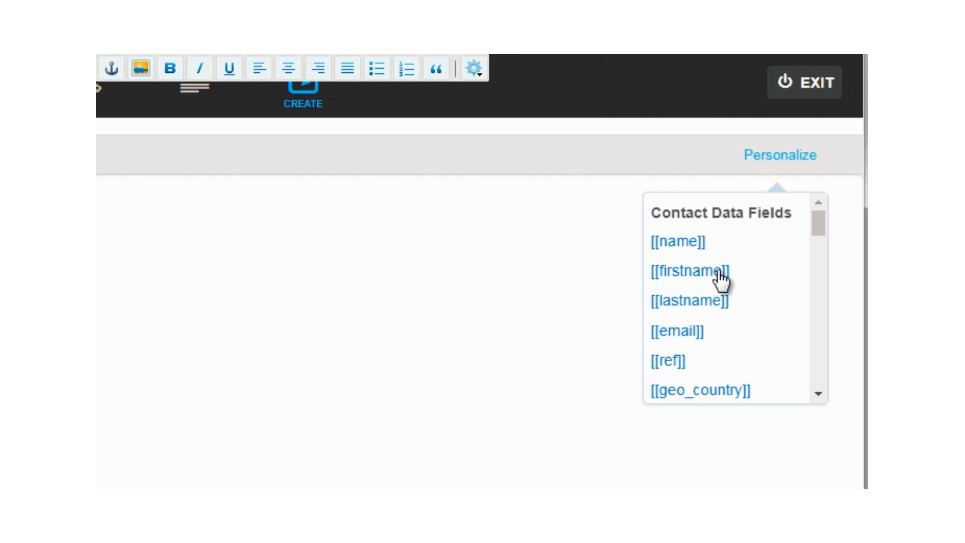
pyautogui.click(666, 271)
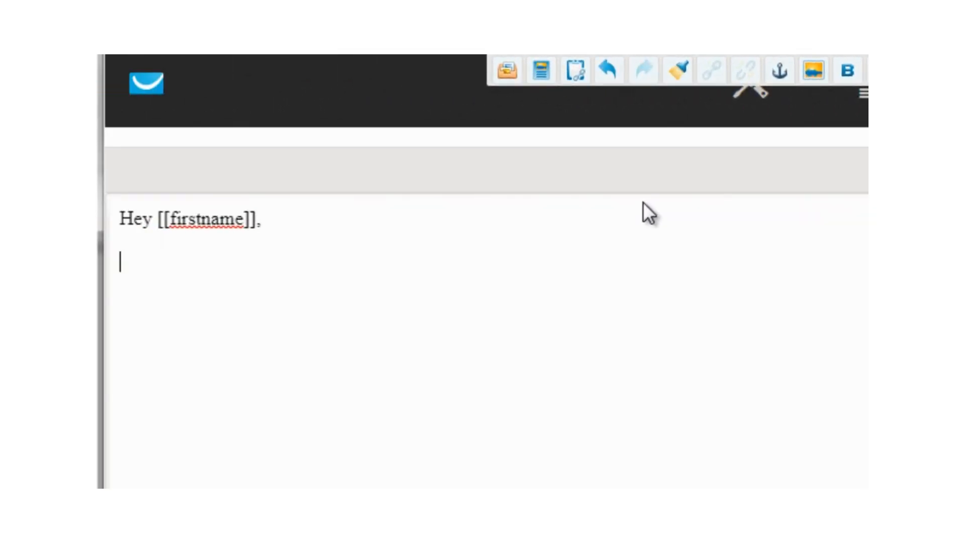
# Write "Thank you for signing up." as the paragraph below the greeting and start another paragraph
pyautogui.write('W')
pyautogui.press('BackSpace')
pyautogui.write('Thank ')
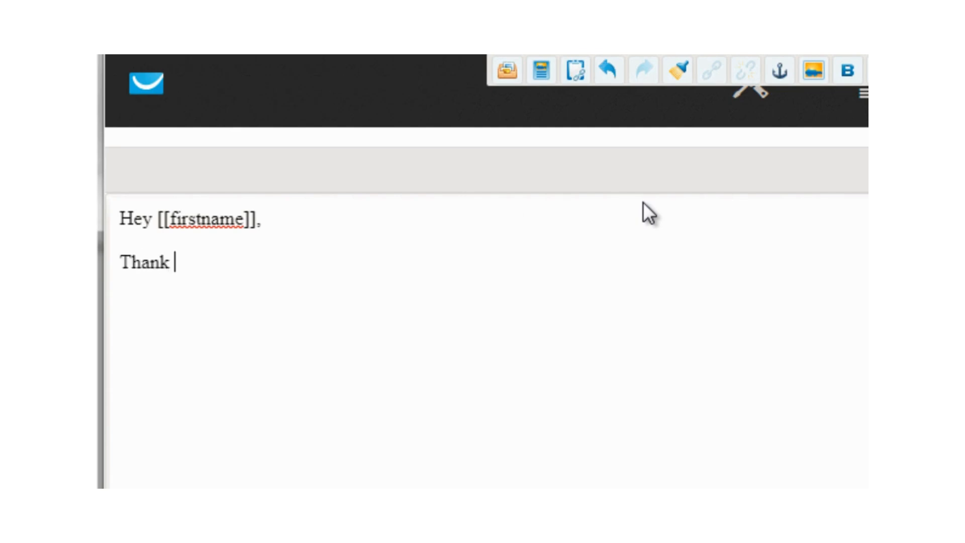
pyautogui.write('you for signing u')
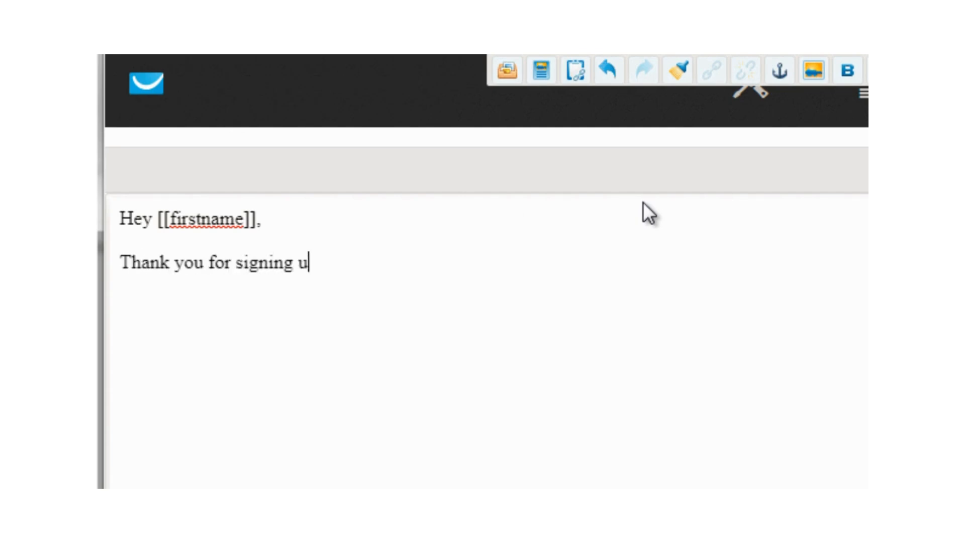
pyautogui.write('p.')
pyautogui.press('Return')
# Write the sentence "Here's the top #4 way to create your own survival meal kit." below the thank-you line
pyautogui.write('Here is ')
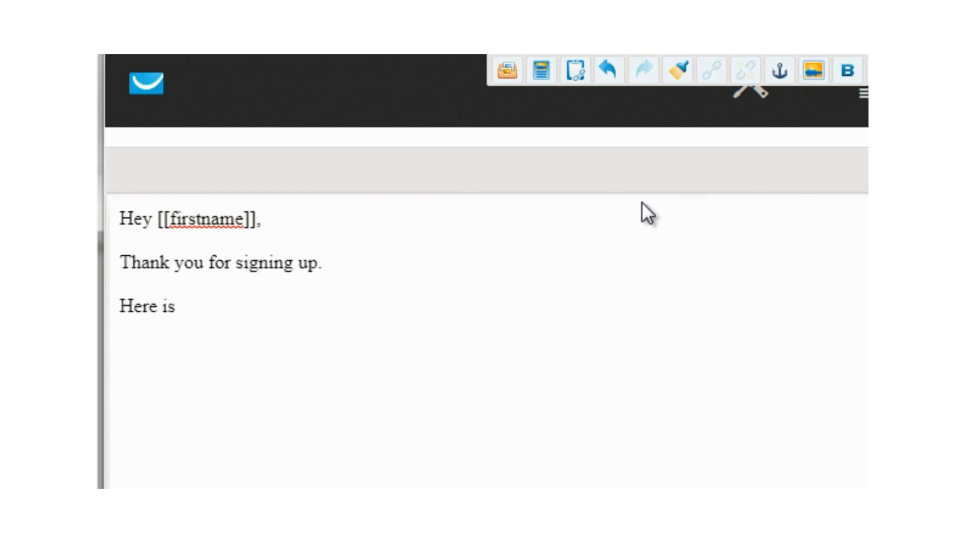
pyautogui.write('the free report,')
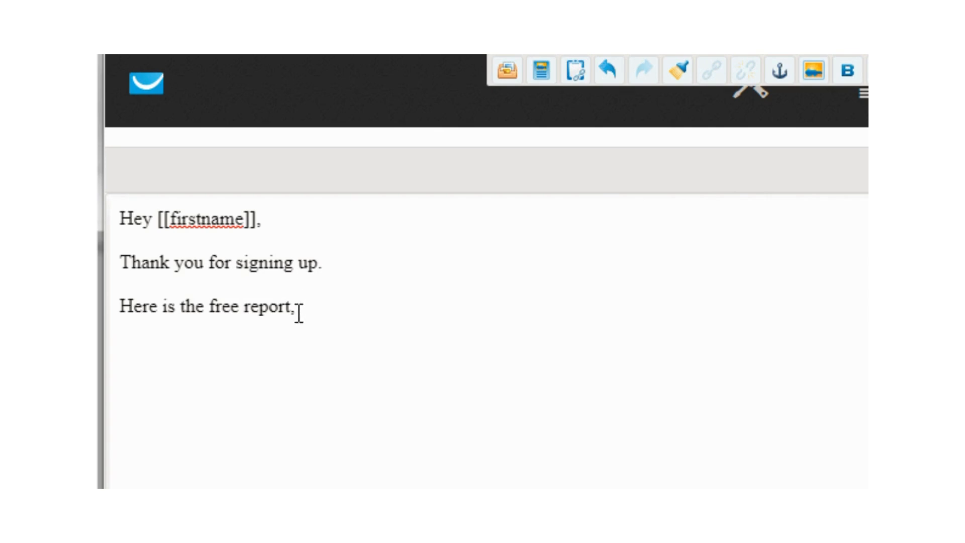
pyautogui.moveTo(319, 313); pyautogui.dragTo(119, 305)
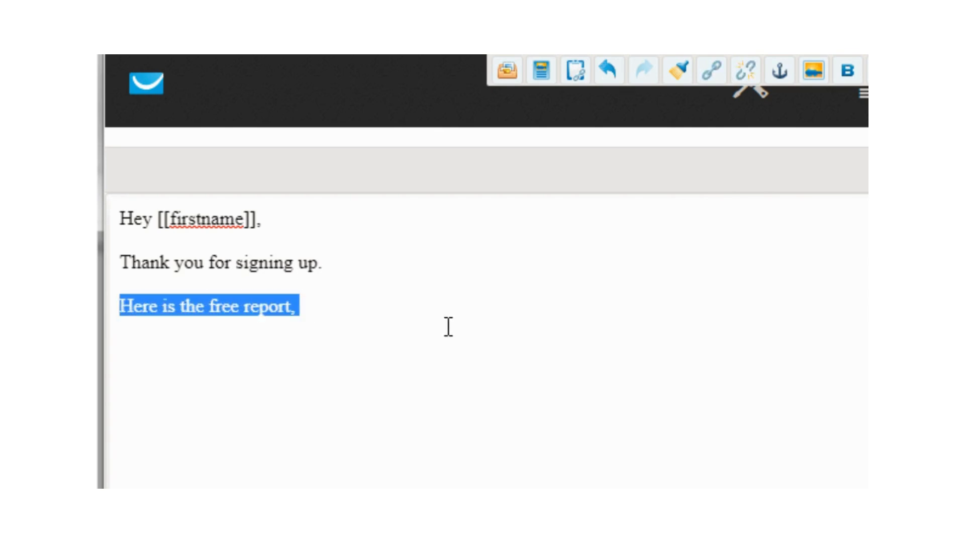
pyautogui.write("Here's the ")
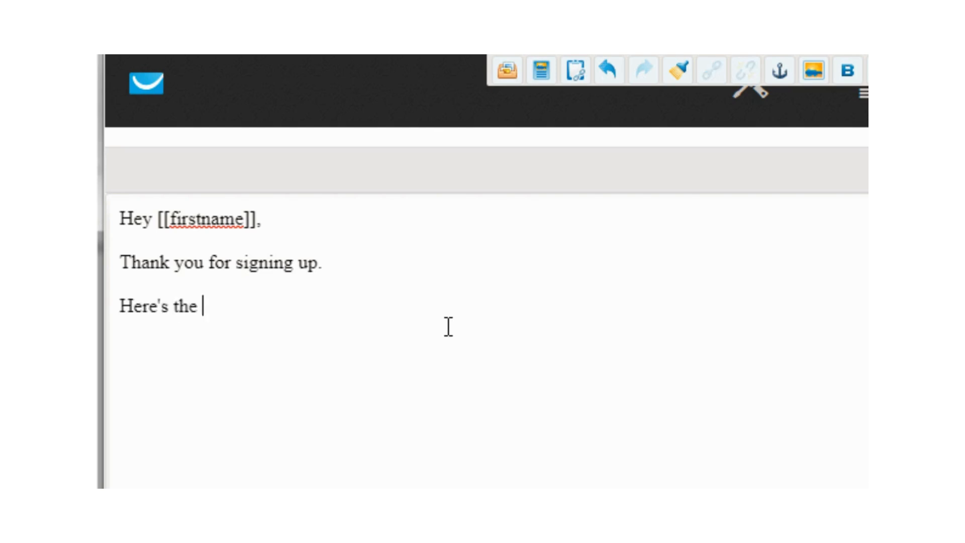
pyautogui.write('top #4 ')
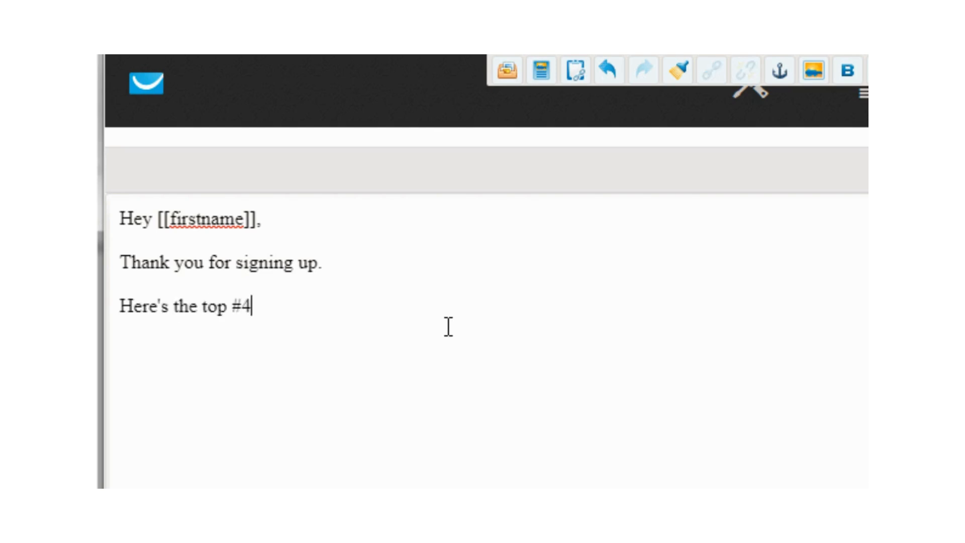
pyautogui.write('way to create your own')
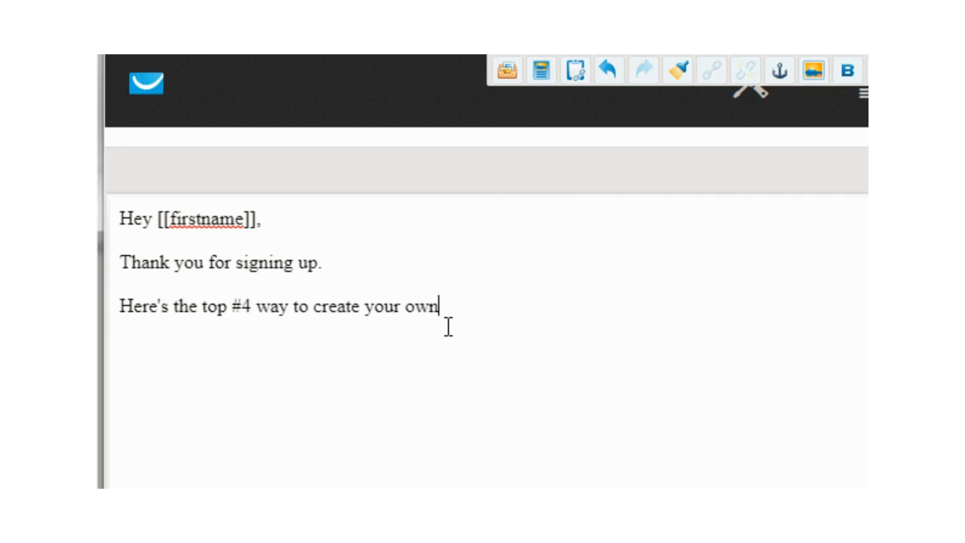
pyautogui.write(' survival meal kit.')
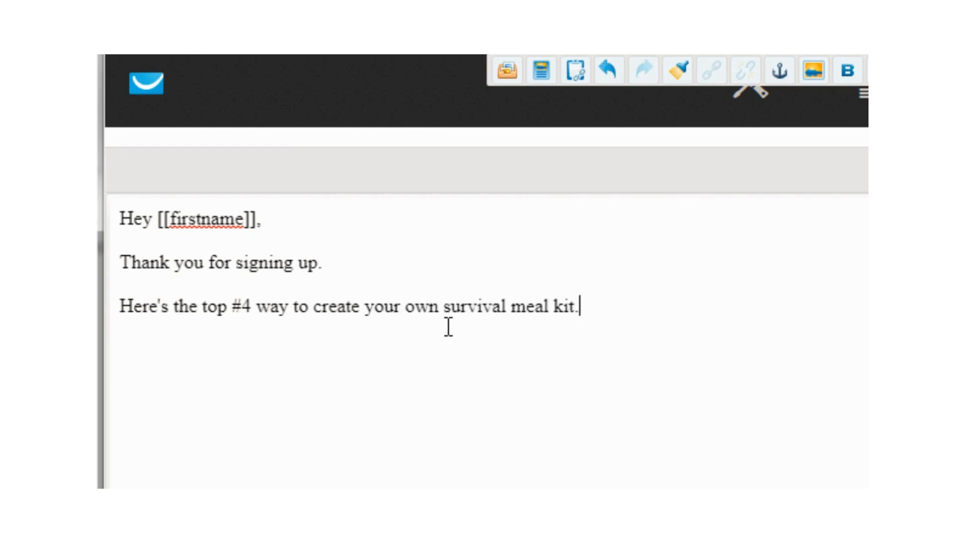
pyautogui.press('Return')
pyautogui.write('http://.')
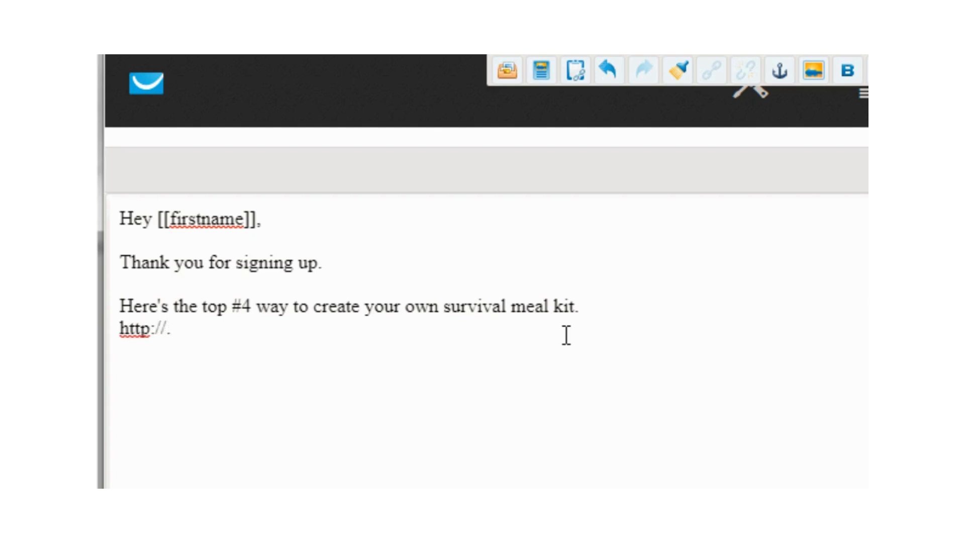
pyautogui.press('BackSpace')
pyautogui.write('www.google.com')
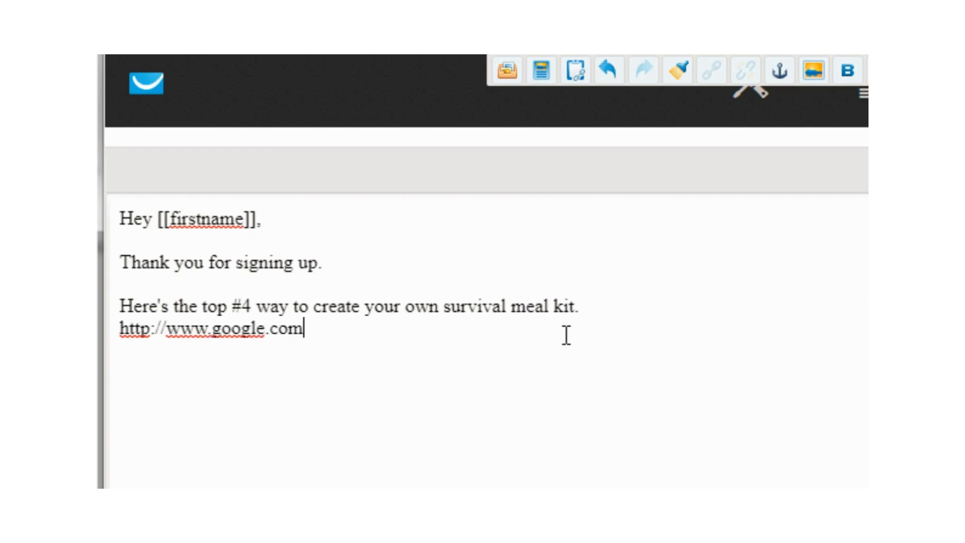
pyautogui.moveTo(304, 329); pyautogui.dragTo(116, 338)
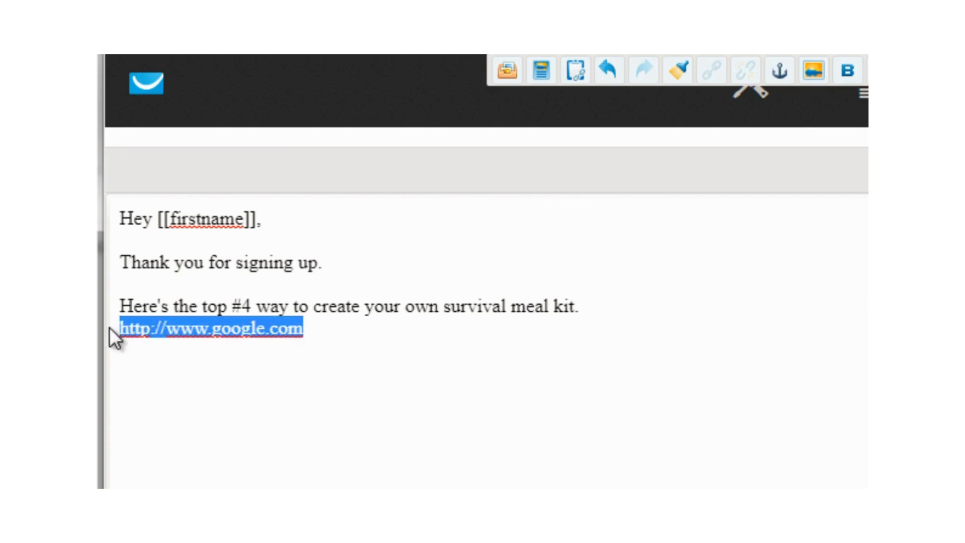
pyautogui.click(323, 323)
pyautogui.moveTo(297, 337); pyautogui.dragTo(113, 331)
pyautogui.hotkey('ctrl', 'c')
# Replace the web address with the text "Click here" in its own paragraph
pyautogui.click(113, 331)
pyautogui.press('Return')
pyautogui.write('Click here')
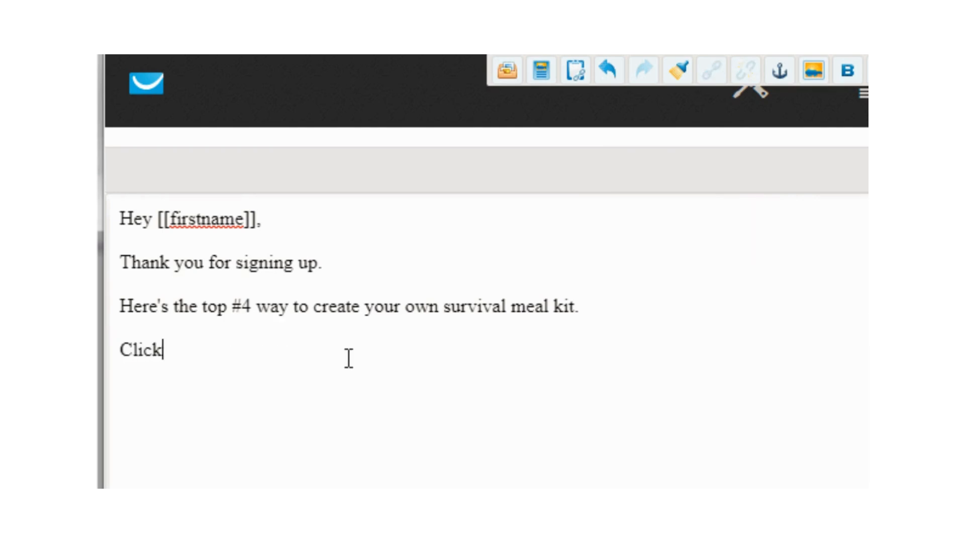
pyautogui.hotkey('shift', 'Home')
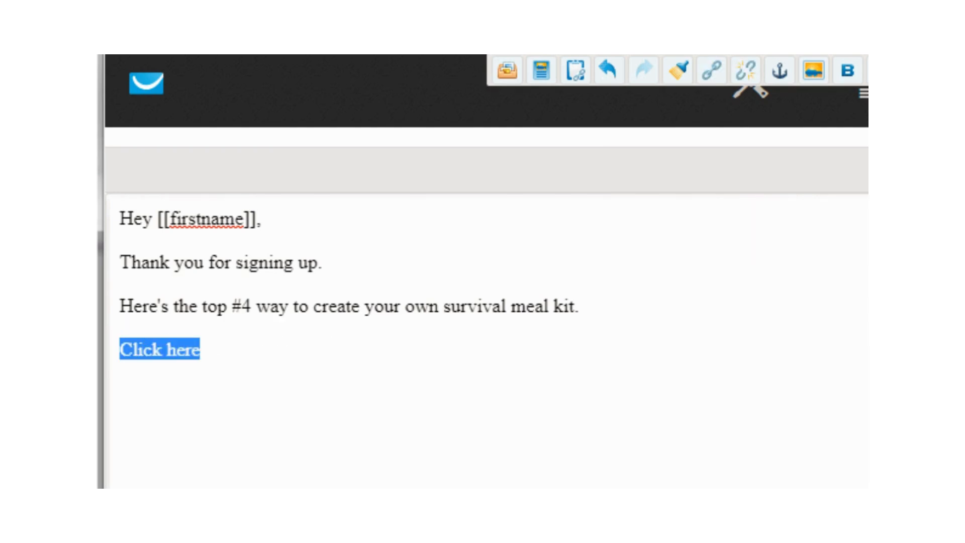
pyautogui.click(709, 68)
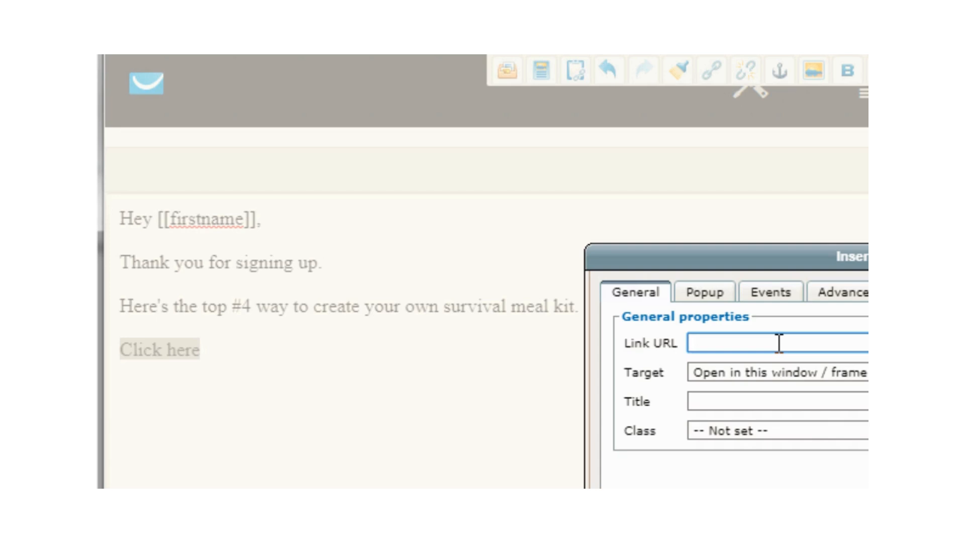
pyautogui.hotkey('ctrl', 'v')
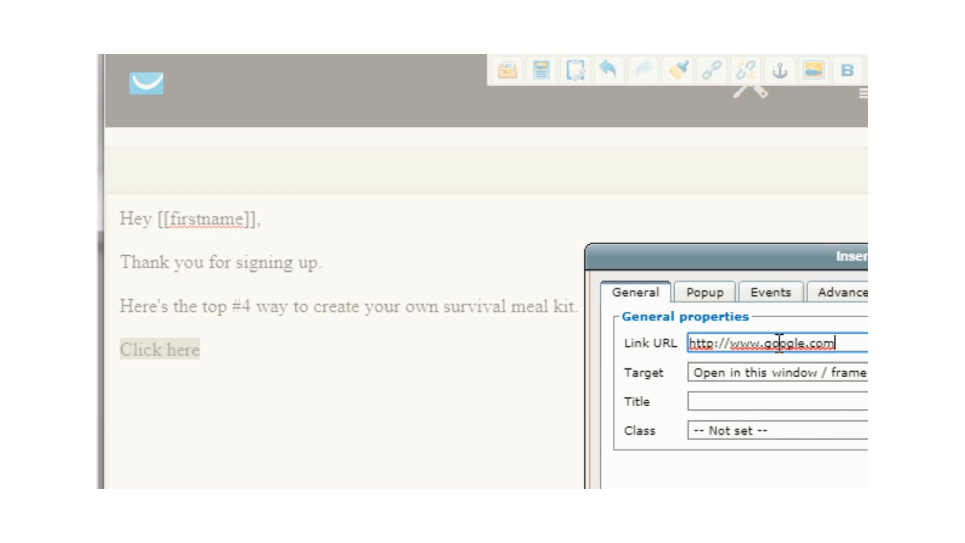
pyautogui.click(749, 373)
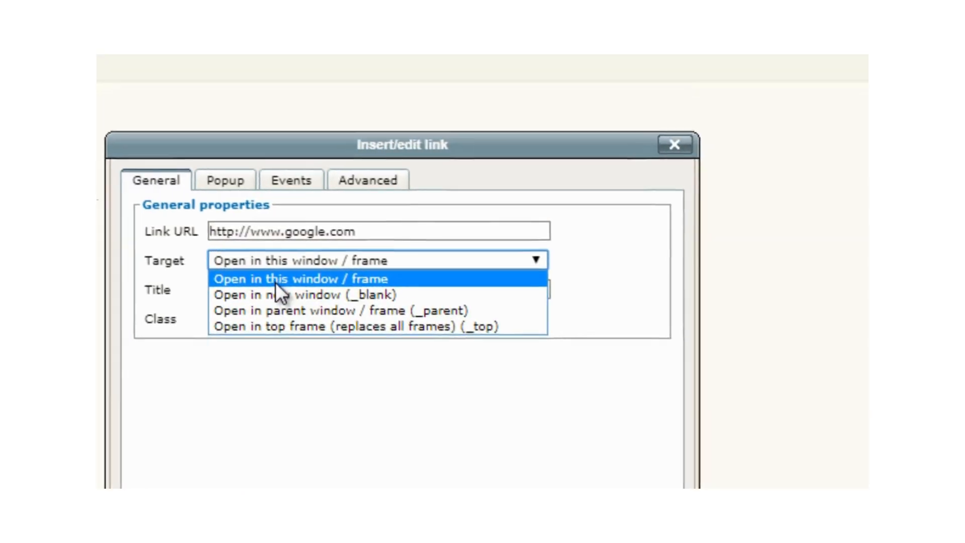
pyautogui.click(247, 288)
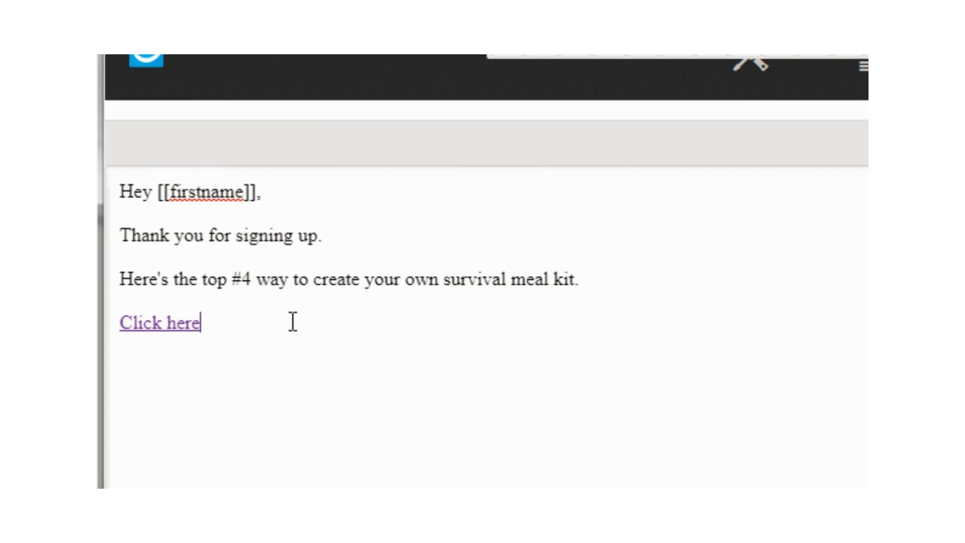
# Close the message with "Thanks," and "Your Name" on separate lines below the link
pyautogui.press('Return')
pyautogui.press('Return')
pyautogui.write('Thanks, Your Name')
pyautogui.press('Return')
pyautogui.press('Return')
# Add the postscript "P.S. - By the way, tomorrow I am going to send you the #3 way to do ....." below the signature
pyautogui.write('P.')
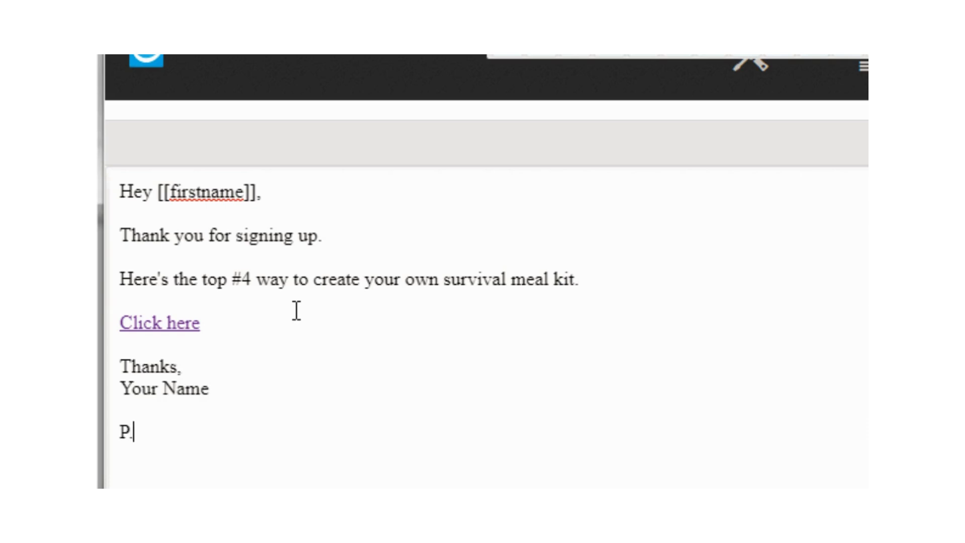
pyautogui.write('S. - By the way, tom')
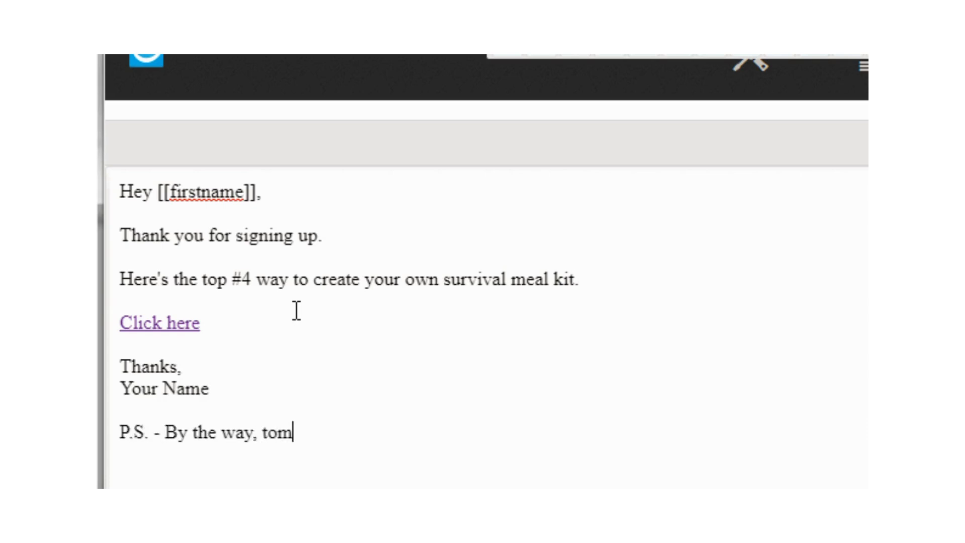
pyautogui.write('orrow I am going to s')
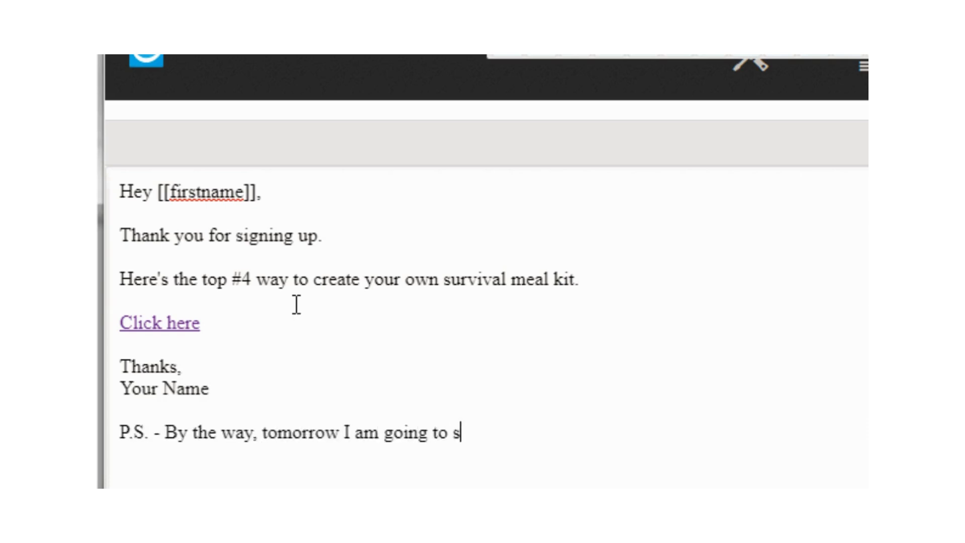
pyautogui.write('end you the #')
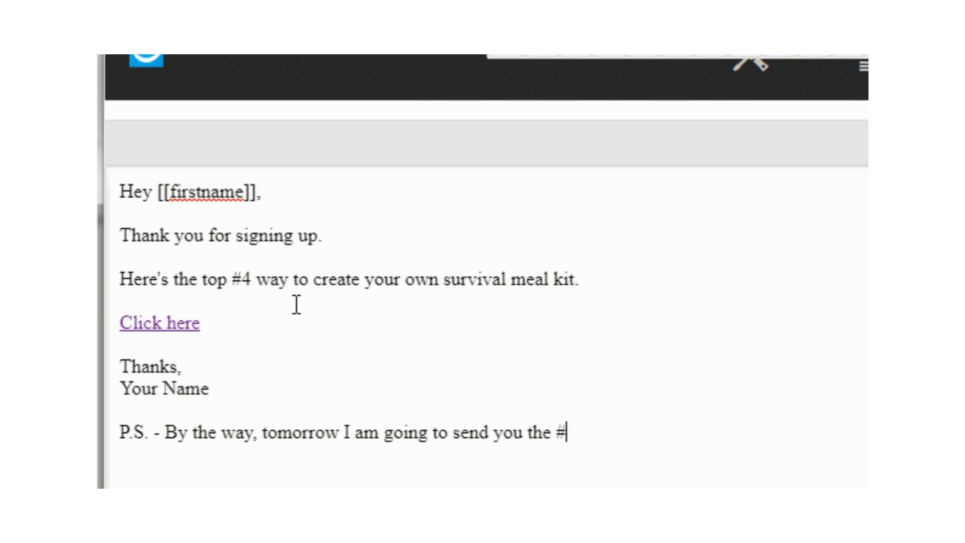
pyautogui.write('3 way')
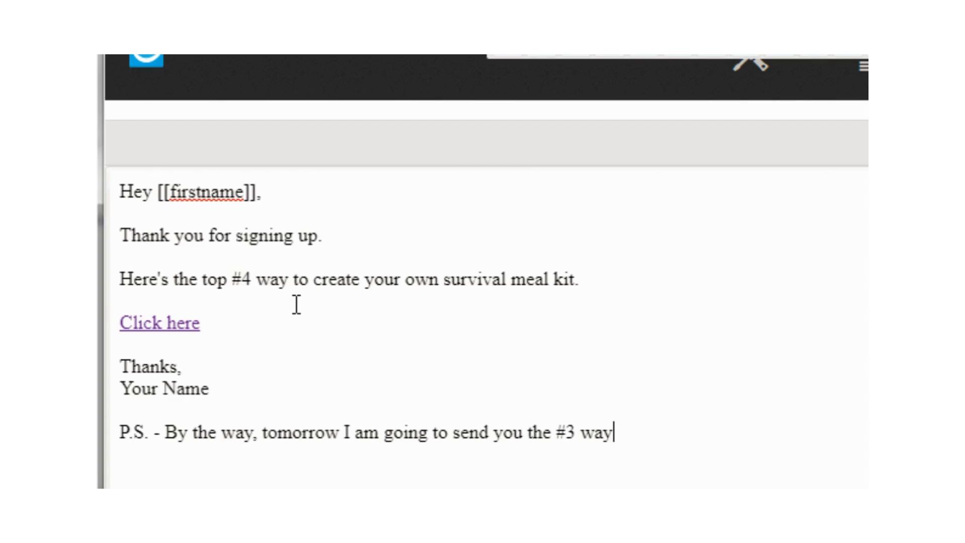
pyautogui.write(' to do .')
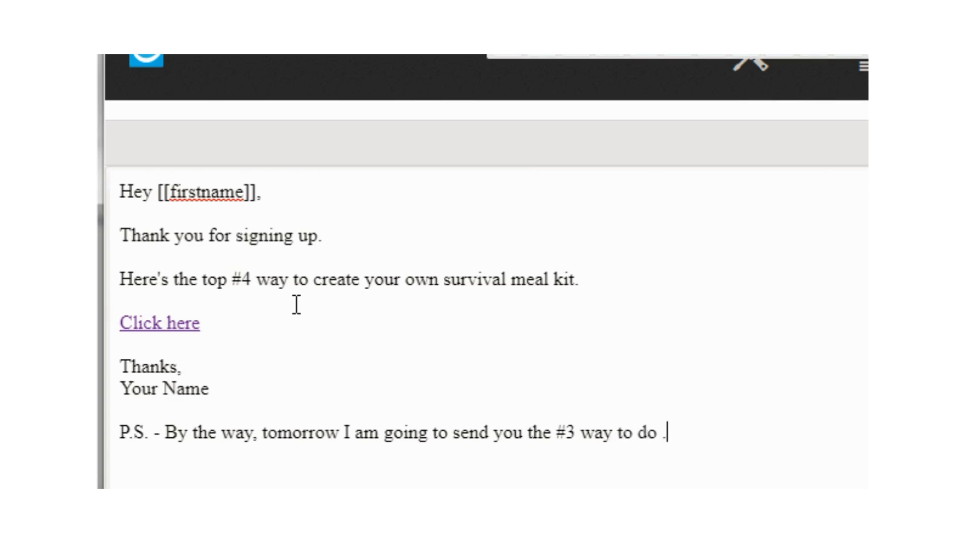
pyautogui.write('....')
pyautogui.press('Return')
pyautogui.click(269, 433)
pyautogui.click(742, 430)
pyautogui.press('Return')
pyautogui.moveTo(308, 482); pyautogui.dragTo(109, 158)
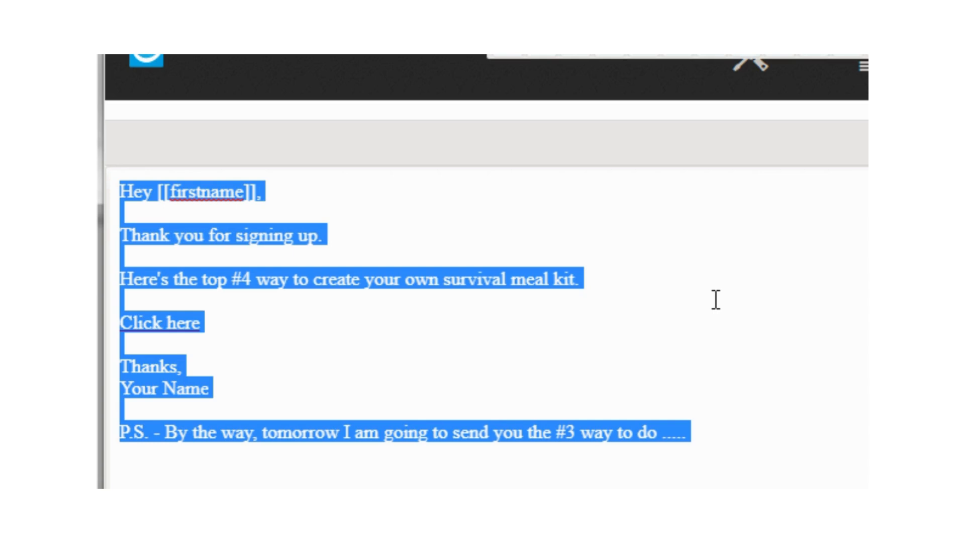
pyautogui.click(651, 341)
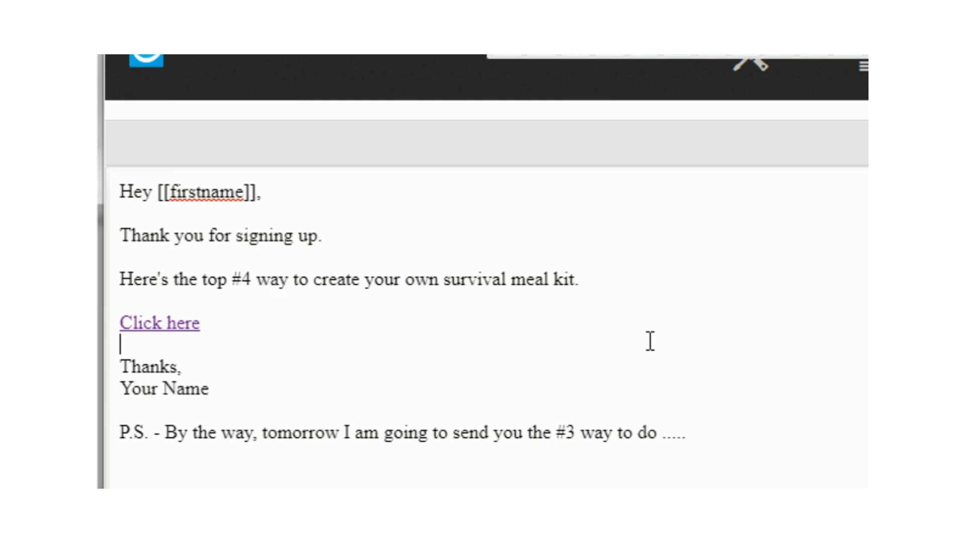
pyautogui.hotkey('ctrl', 'a')
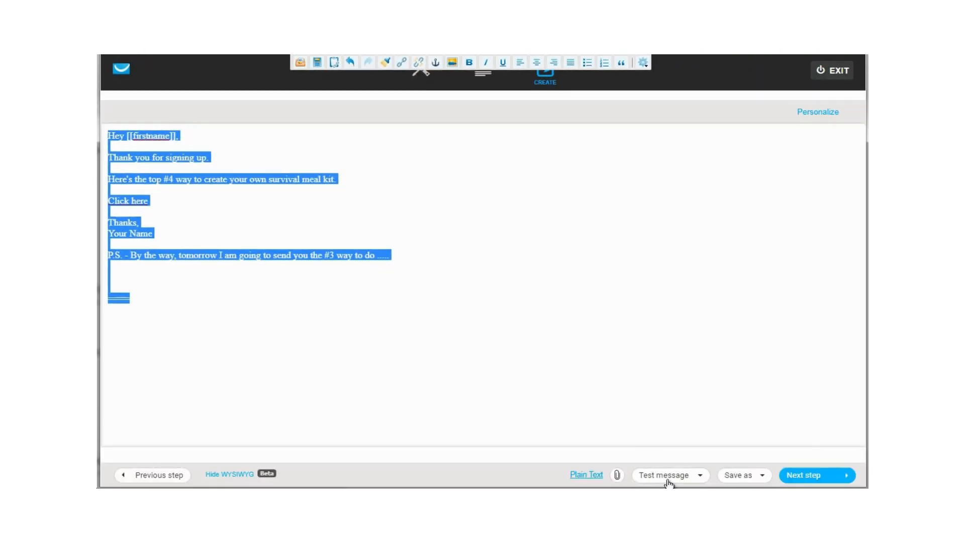
# Run the SpamScore test on the message and review the scores for the body and missing HTML tag
pyautogui.click(671, 475)
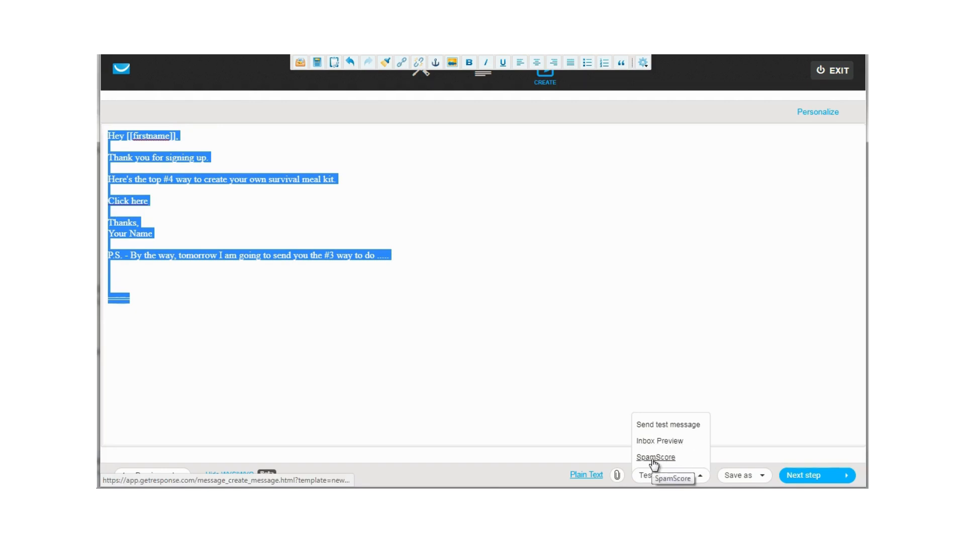
pyautogui.click(653, 457)
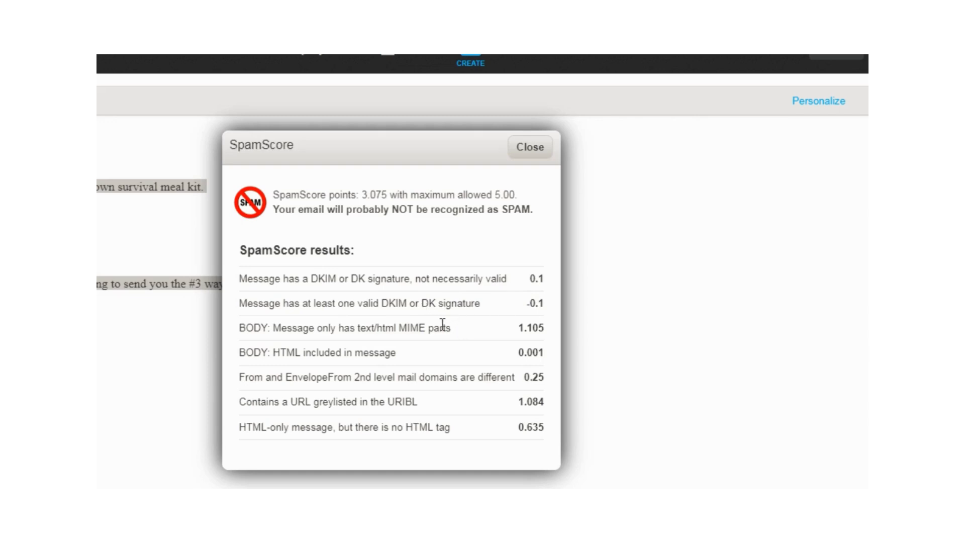
pyautogui.moveTo(240, 352); pyautogui.dragTo(239, 328)
pyautogui.click(426, 354)
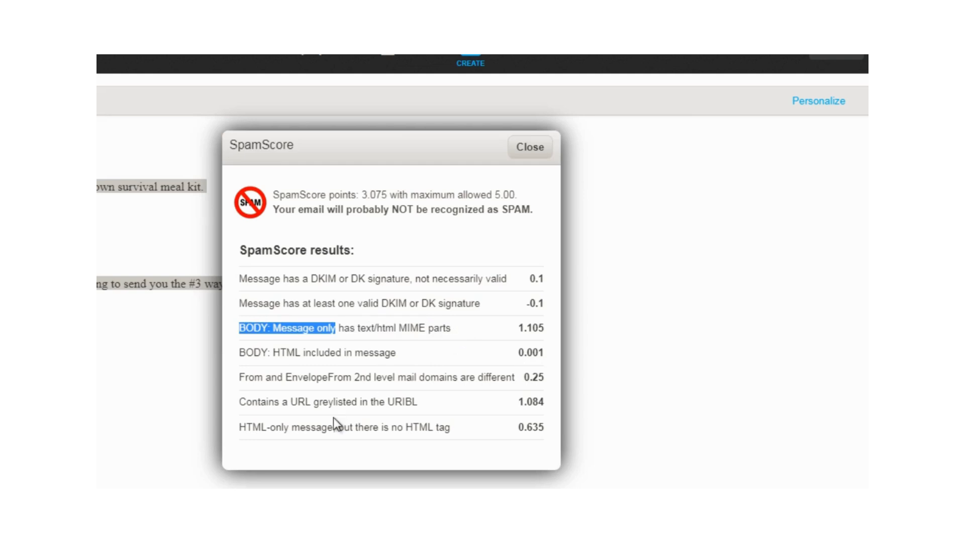
pyautogui.moveTo(468, 426); pyautogui.dragTo(522, 423)
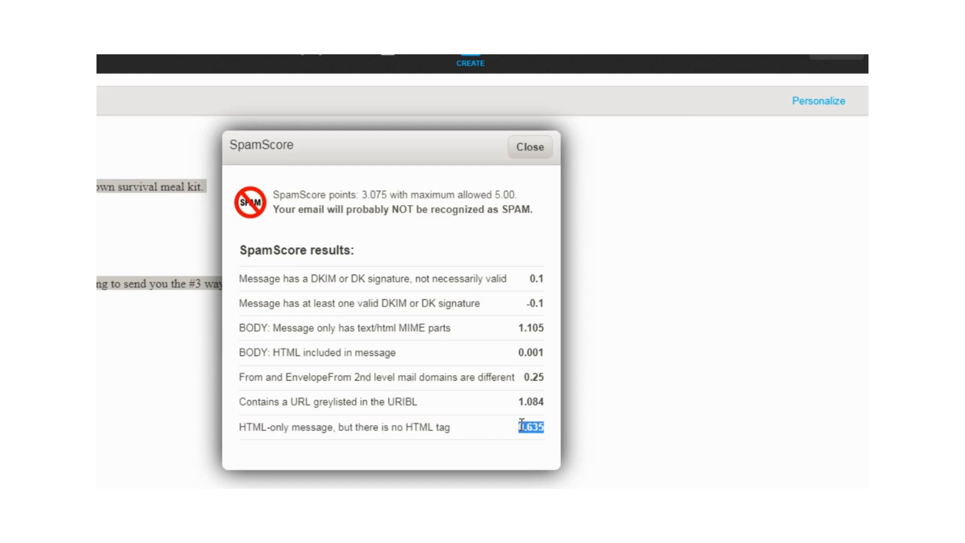
pyautogui.click(538, 148)
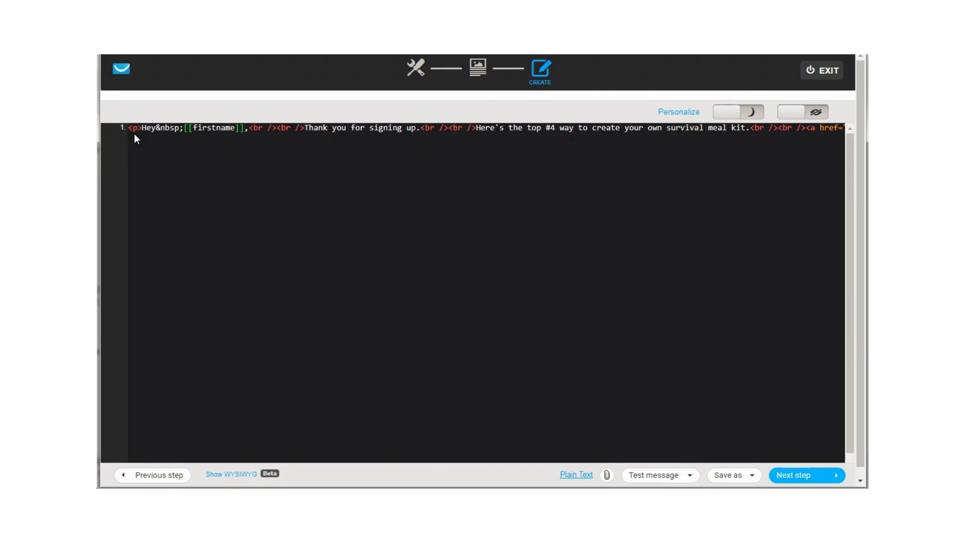
# Insert the opening tags <html><body> before the first paragraph in the message's HTML source
pyautogui.write('<')
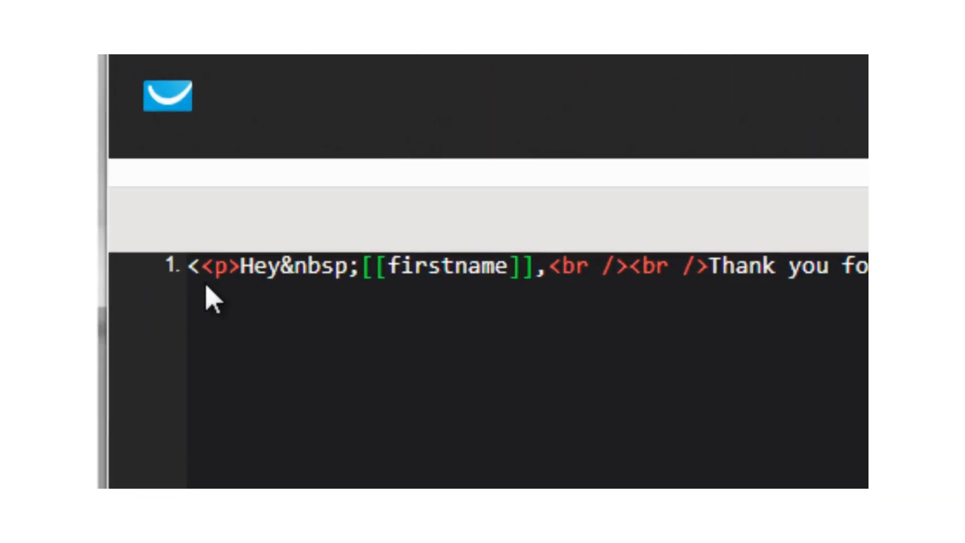
pyautogui.write('>')
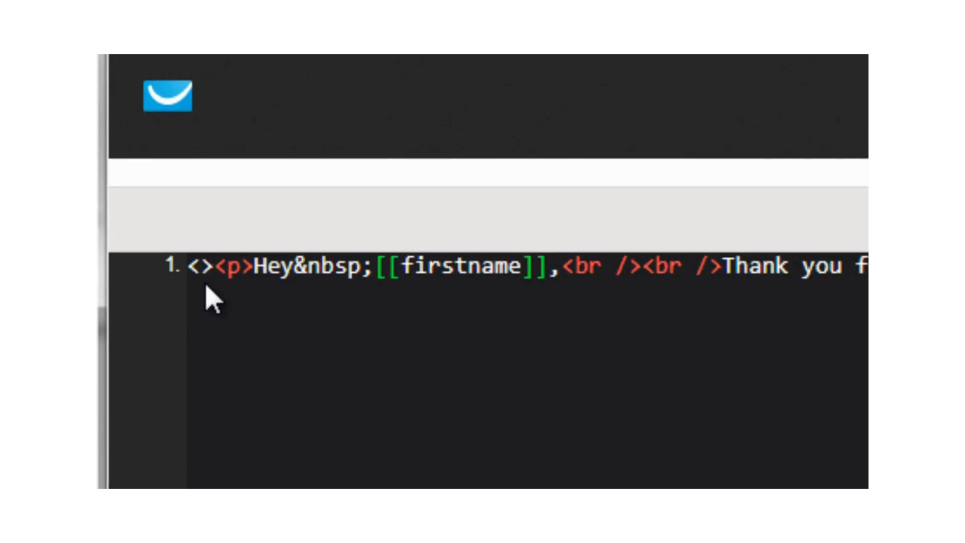
pyautogui.press('Left')
pyautogui.write('html')
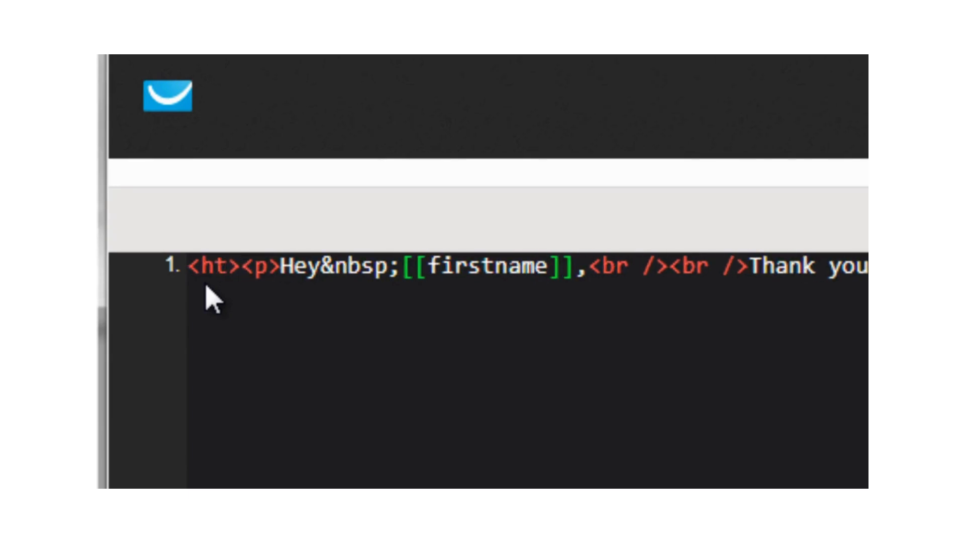
pyautogui.press('Right')
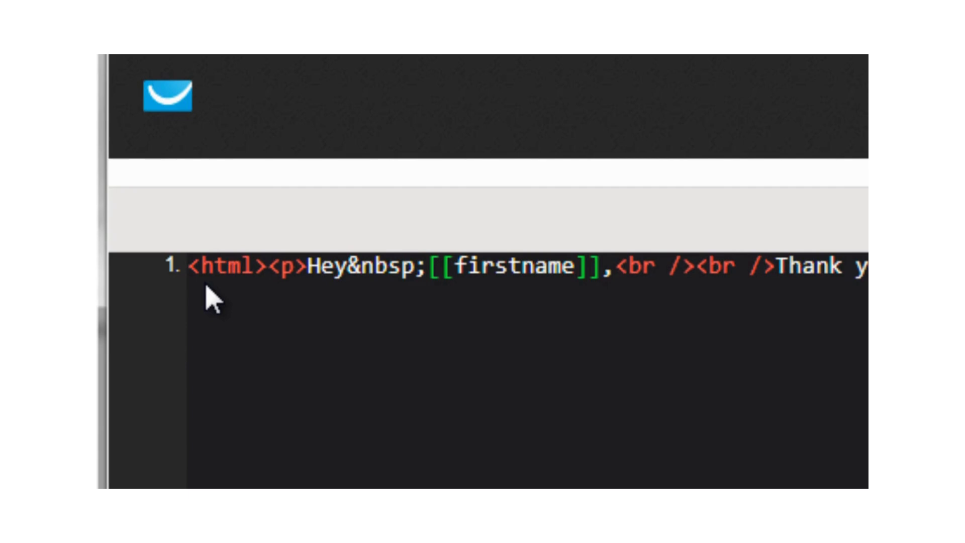
pyautogui.write('<p>')
pyautogui.press('Left')
pyautogui.write('bod')
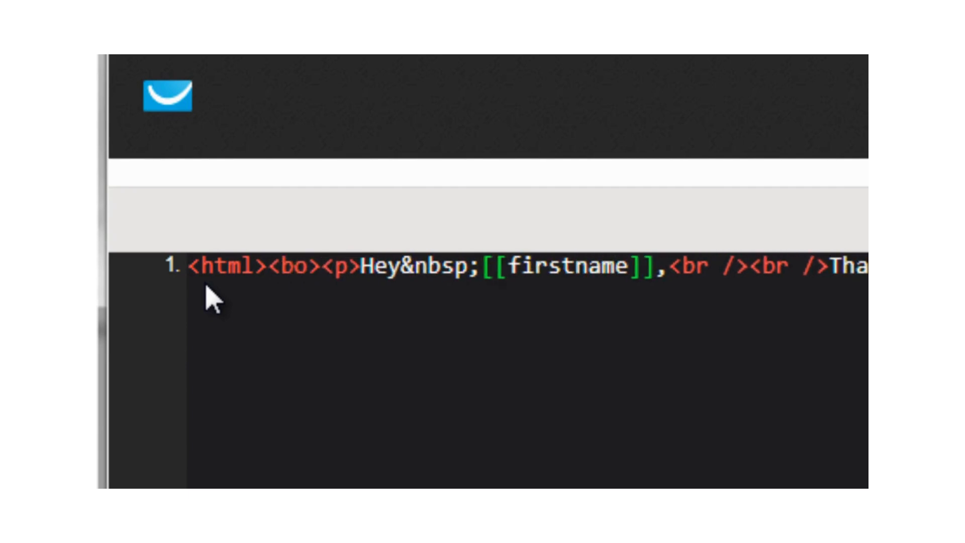
pyautogui.write('y')
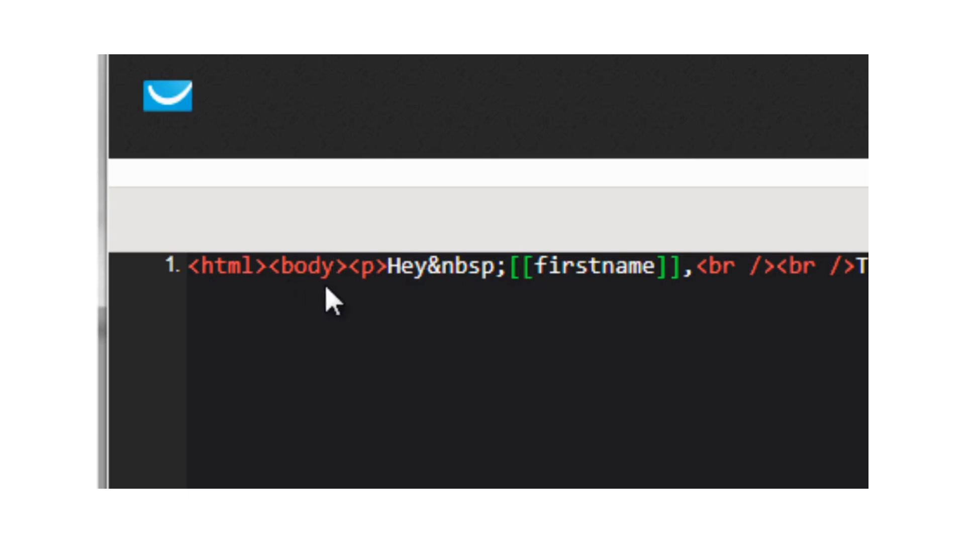
# Append a <body> tag and an <html> tag after the final </p> at the end of the source code
pyautogui.click(713, 266)
pyautogui.doubleClick(832, 260)
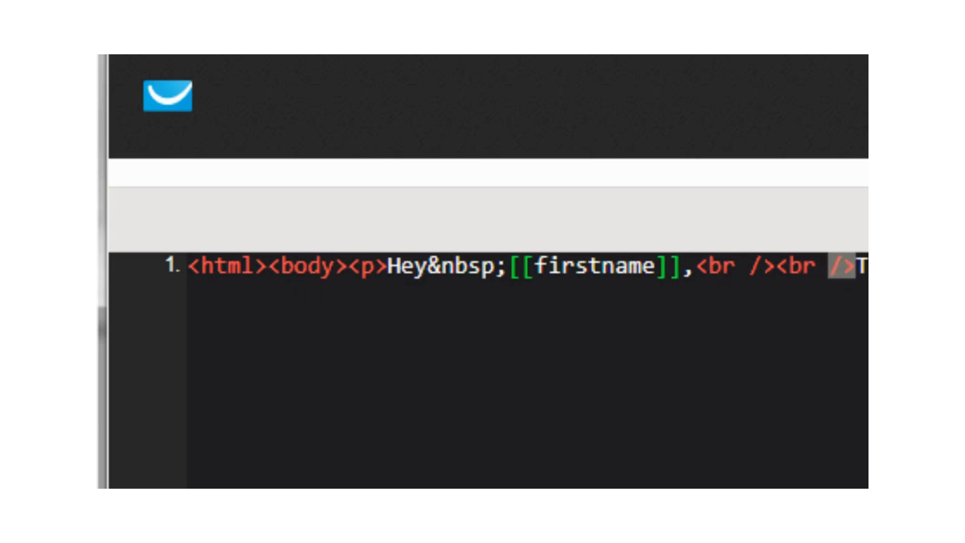
pyautogui.press('Right')
pyautogui.press('Right')
pyautogui.press('Right')
pyautogui.press('Right')
pyautogui.press('Right')
pyautogui.press('Right')
pyautogui.press('Right')
pyautogui.press('Right')
pyautogui.press('Right')
pyautogui.press('Right')
pyautogui.press('Right')
pyautogui.press('Right')
pyautogui.press('Right')
pyautogui.press('Right')
pyautogui.press('Right')
pyautogui.press('Right')
pyautogui.press('Right')
pyautogui.press('Right')
pyautogui.press('Right')
pyautogui.press('Right')
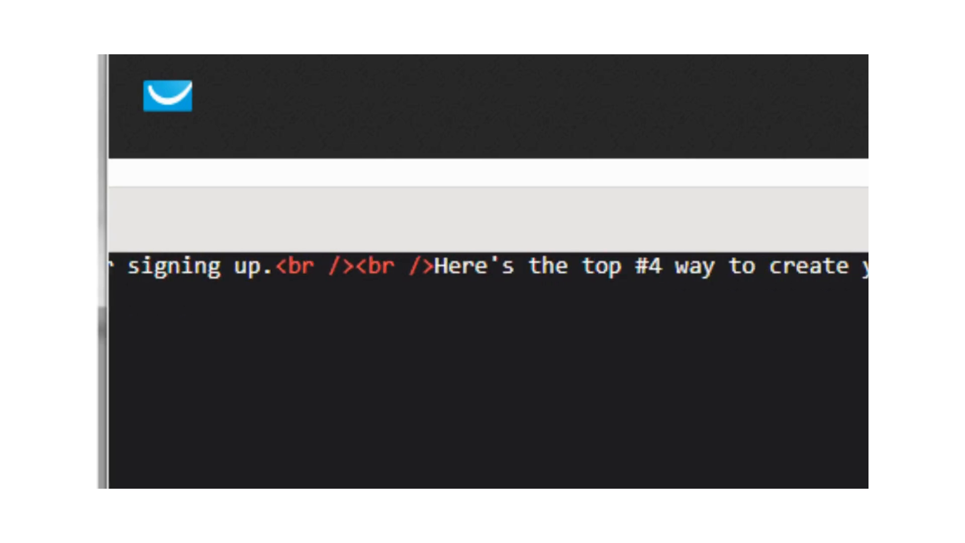
pyautogui.press('Right')
pyautogui.press('Right')
pyautogui.press('Right')
pyautogui.press('Right')
pyautogui.press('Right')
pyautogui.press('Right')
pyautogui.press('Right')
pyautogui.press('Right')
pyautogui.press('Right')
pyautogui.press('Right')
pyautogui.press('Right')
pyautogui.press('Right')
pyautogui.press('Right')
pyautogui.press('Right')
pyautogui.press('Right')
pyautogui.press('Right')
pyautogui.press('Right')
pyautogui.press('Right')
pyautogui.press('Right')
pyautogui.press('Right')
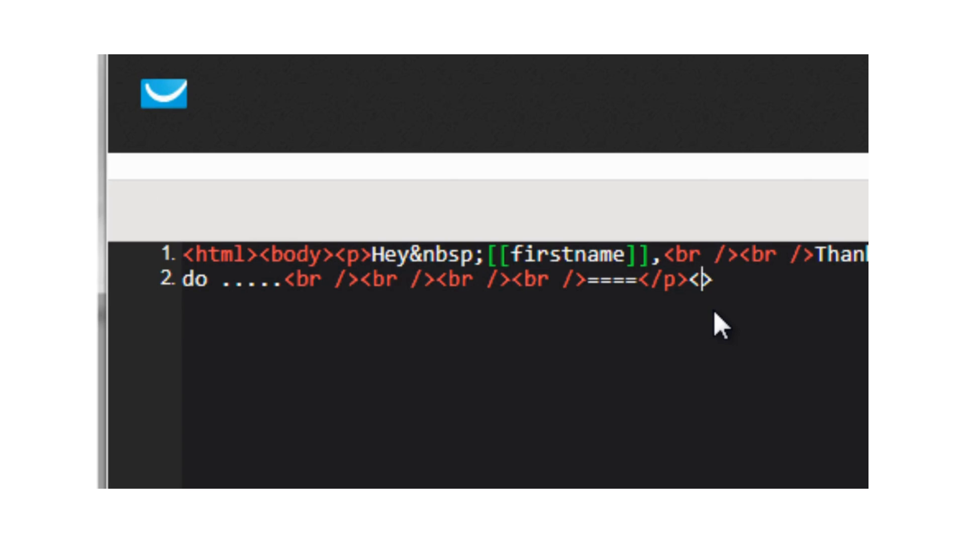
pyautogui.write('body')
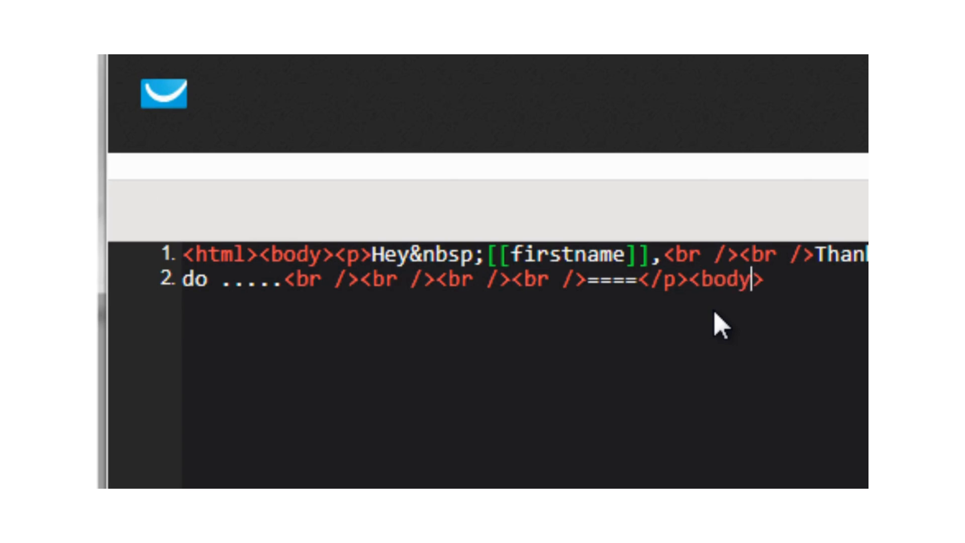
pyautogui.write('<>html>')
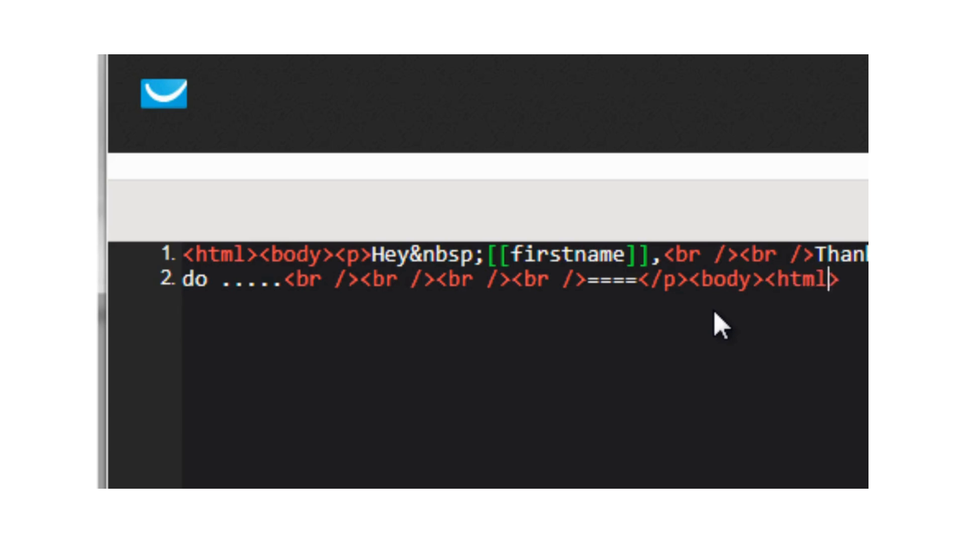
# Turn the two tags at the end of the source into the closing tags </body> and </html>
pyautogui.press('Left')
pyautogui.press('Left')
pyautogui.press('Left')
pyautogui.press('Left')
pyautogui.press('Left')
pyautogui.press('Left')
pyautogui.write('/')
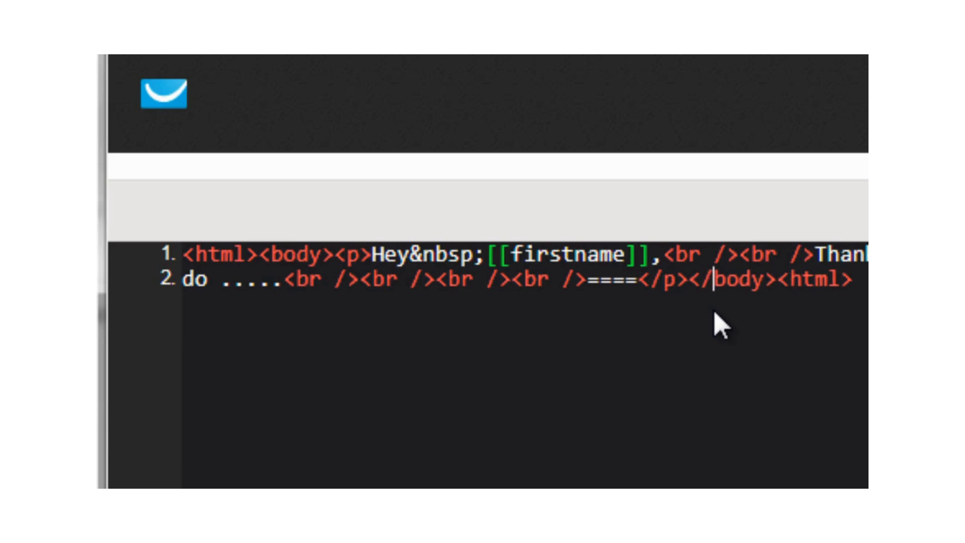
pyautogui.press('Right')
pyautogui.press('Right')
pyautogui.press('Right')
pyautogui.press('Right')
pyautogui.press('Right')
pyautogui.press('Right')
pyautogui.press('Right')
pyautogui.write('/')
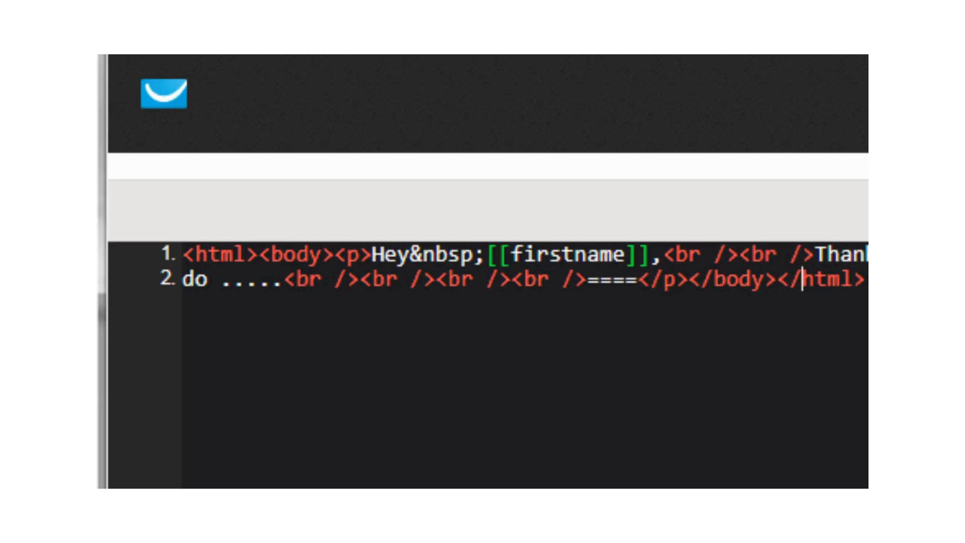
pyautogui.press('End')
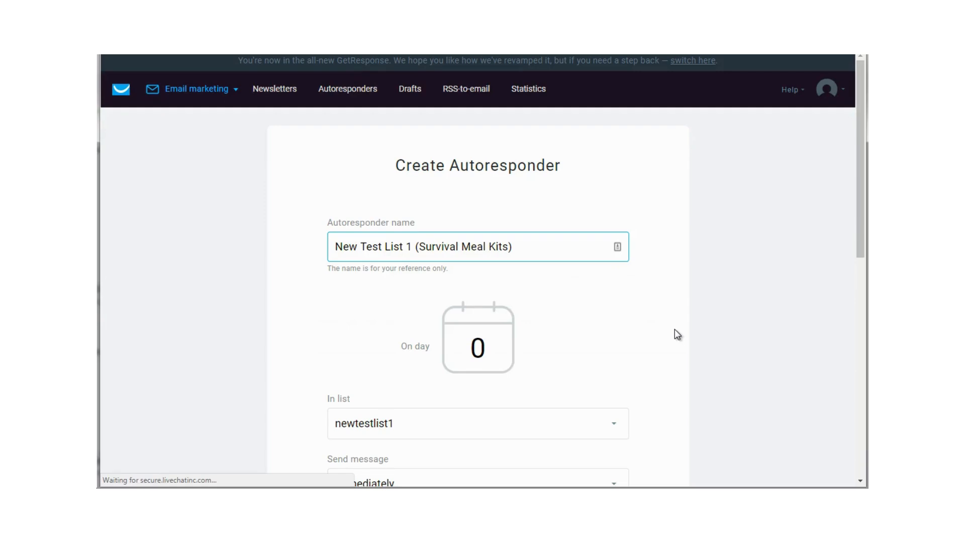
# Save and publish the day-0 autoresponder "New Test List 1 (Survival Meal Kits)"
pyautogui.scroll(-10, 675, 332)
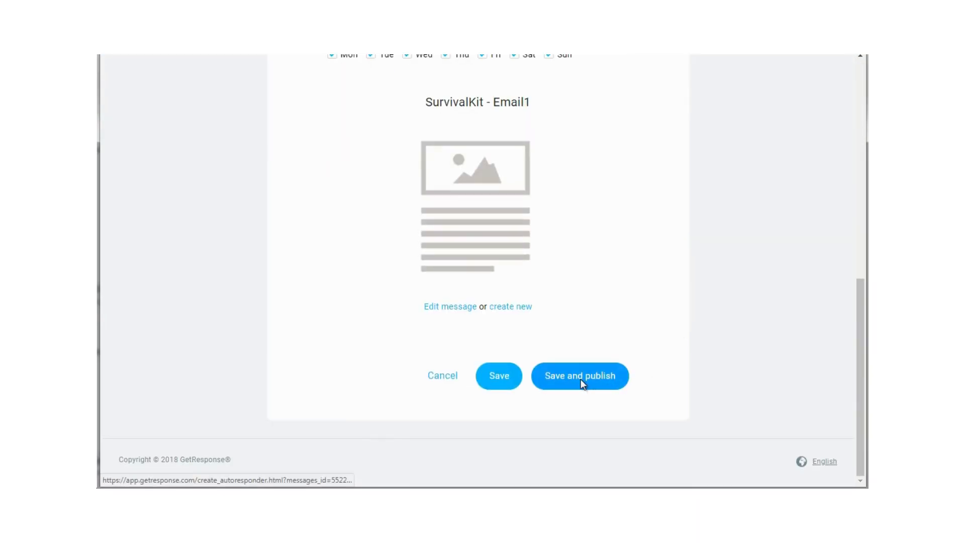
pyautogui.click(581, 379)
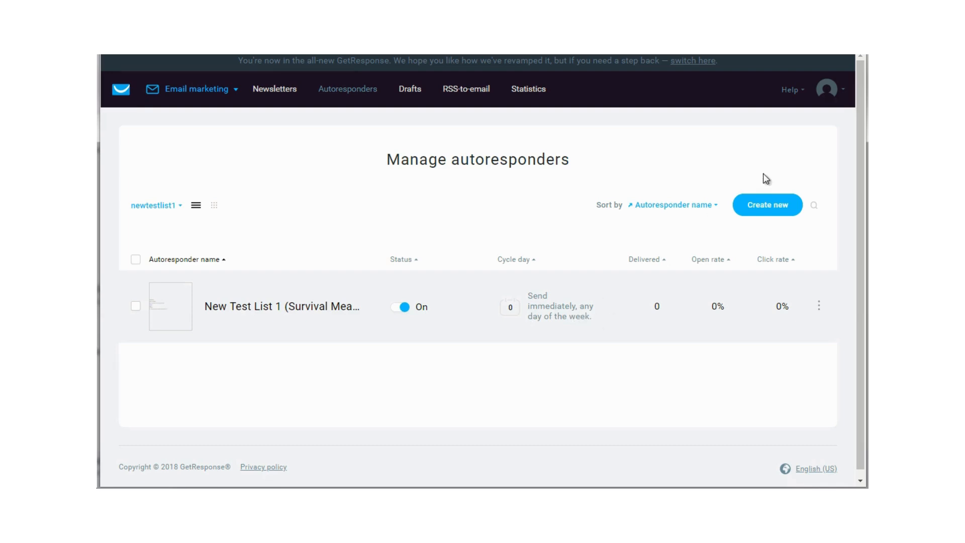
# Create another autoresponder for the newtestlist1 list and name it "Survival Email 2"
pyautogui.click(818, 309)
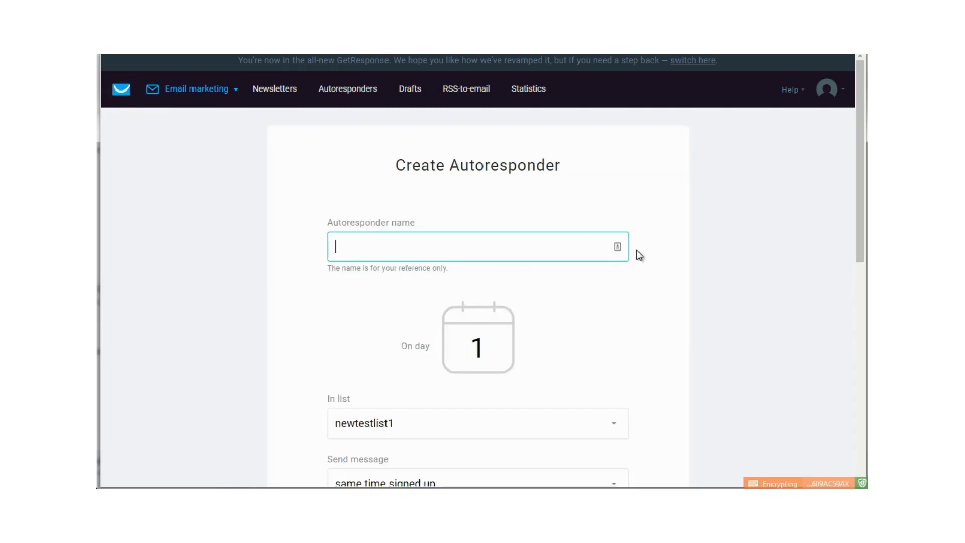
pyautogui.write('Survival Email 2')
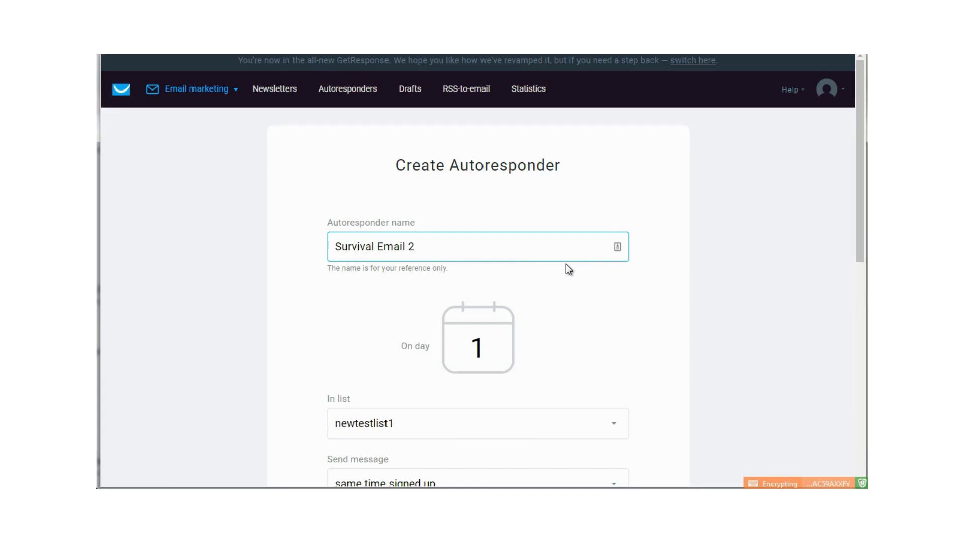
pyautogui.click(566, 264)
pyautogui.scroll(-2, 564, 319)
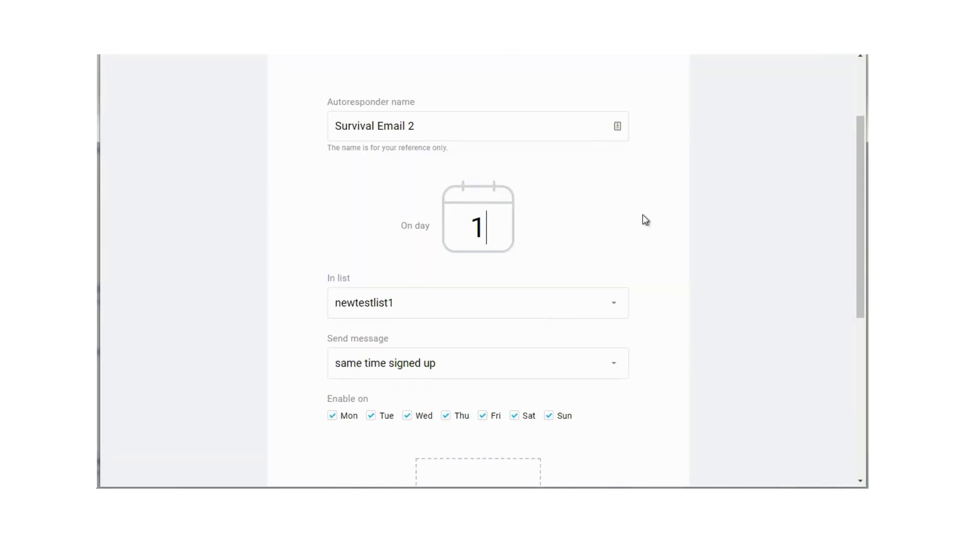
pyautogui.hotkey('ctrl', 'a')
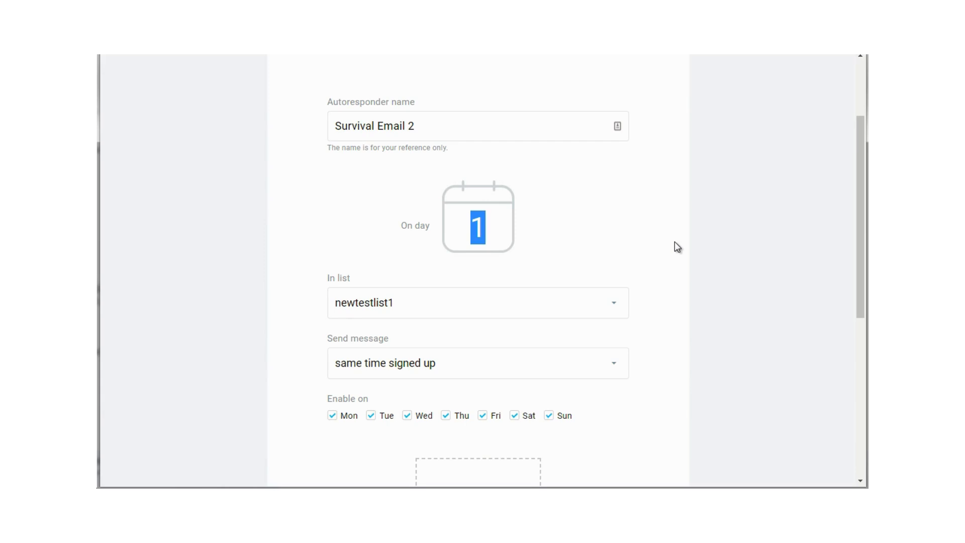
pyautogui.write('2')
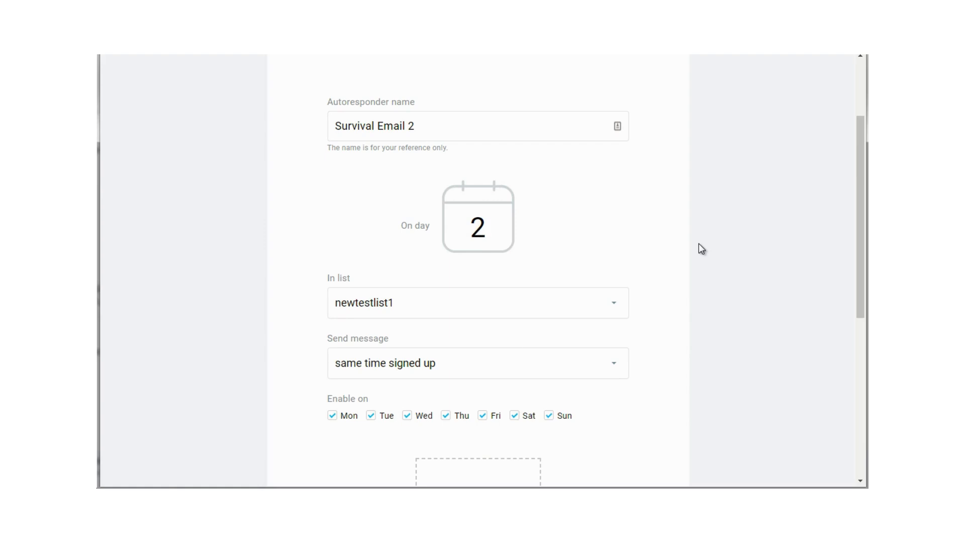
pyautogui.press('BackSpace')
pyautogui.write('1')
pyautogui.scroll(-7, 699, 244)
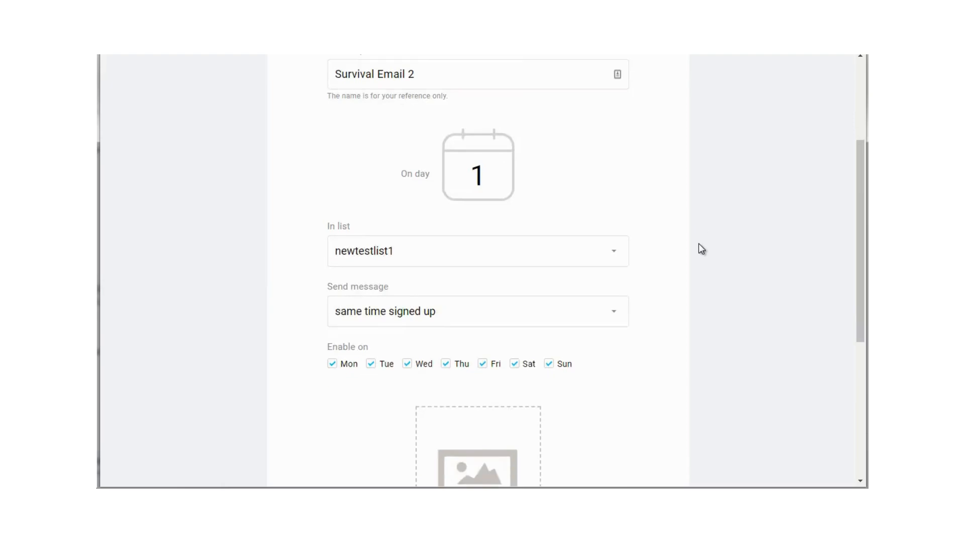